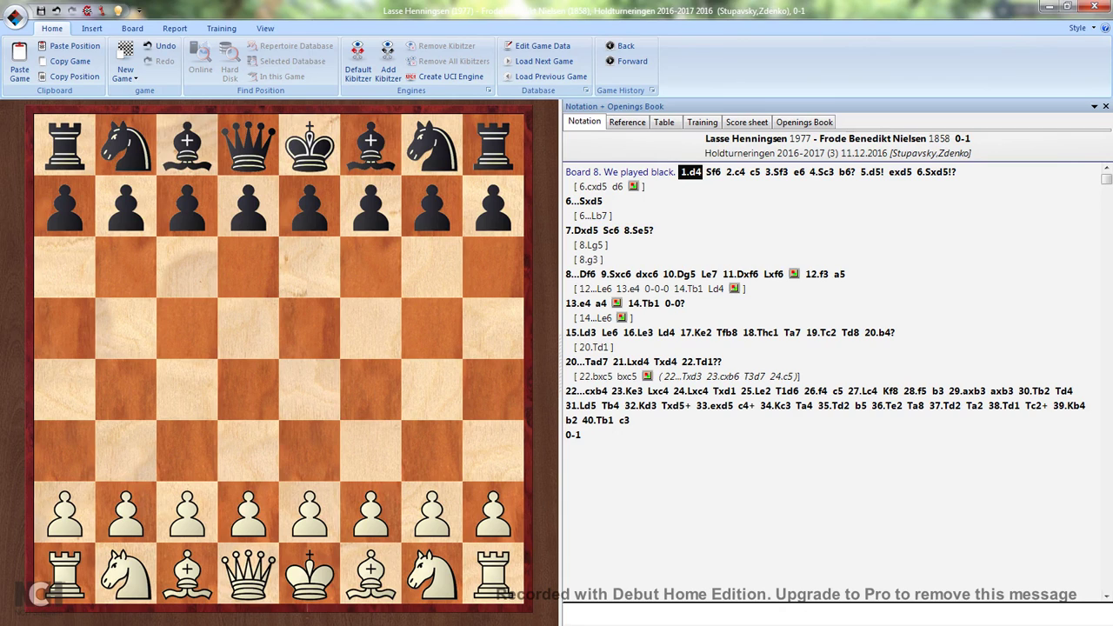
Replay the opening to 4...b6, then step back to 4.Sc3.
key("Right")
key("Right")
key("Right")
key("Right")
key("Right")
key("Right")
key("Right")
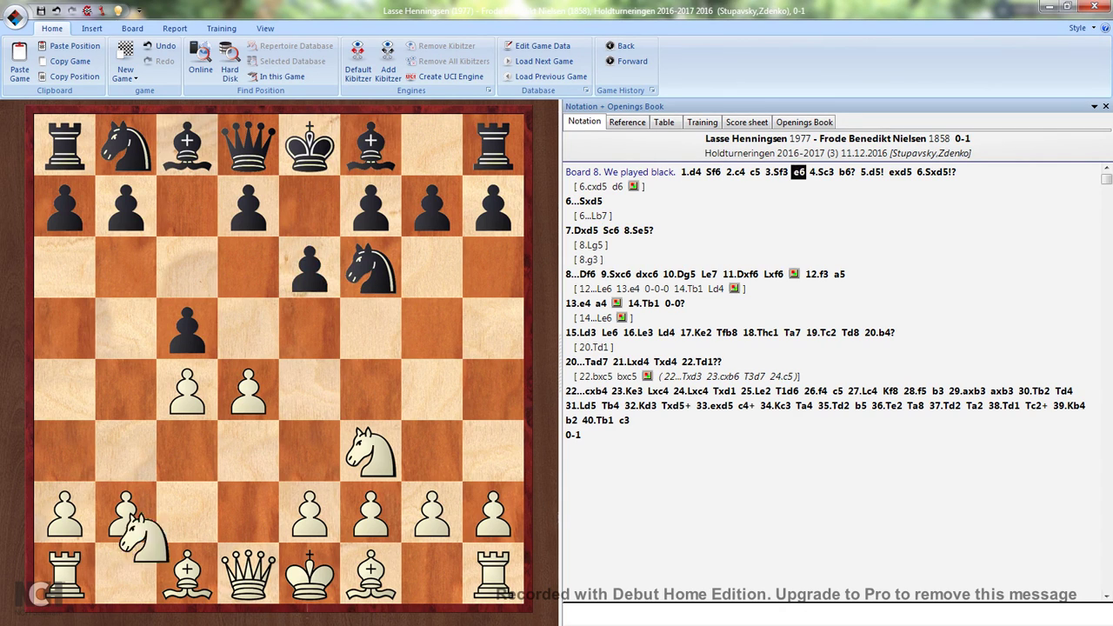
key("Right")
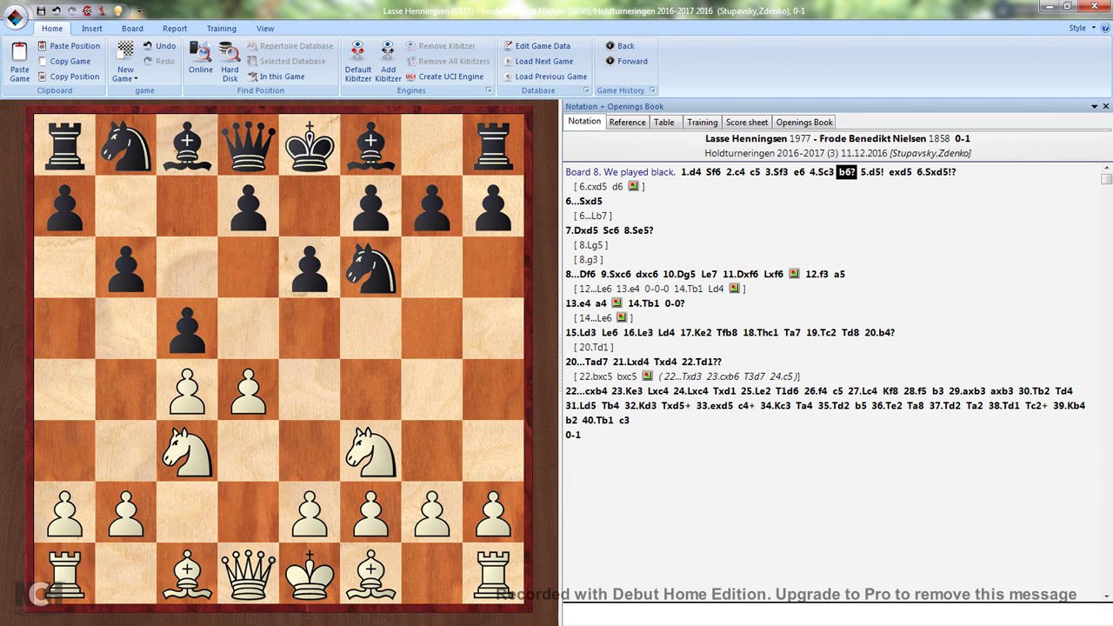
key("Left")
Insert 4...cxd4 as a new variation, then continue the main line to 5.d5!
left_click_drag(187, 326, 248, 389)
key("Return")
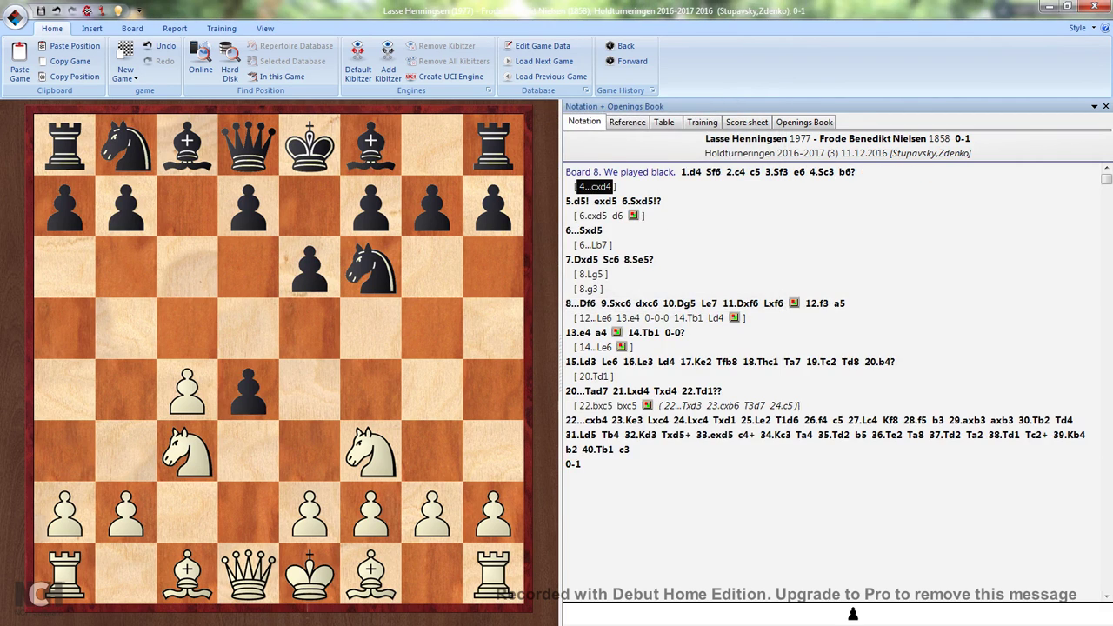
key("Left")
key("Right")
key("Right")
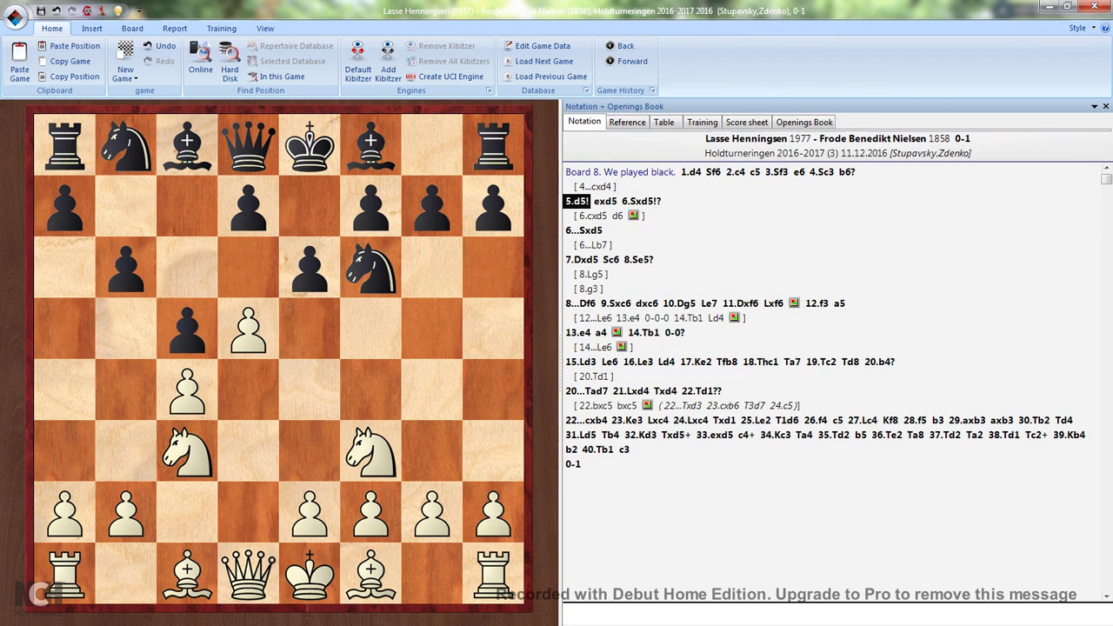
Step to 5...exd5 and follow the 6.cxd5 sideline to 6...d6.
key("Right")
key("Right")
key("Down")
key("Return")
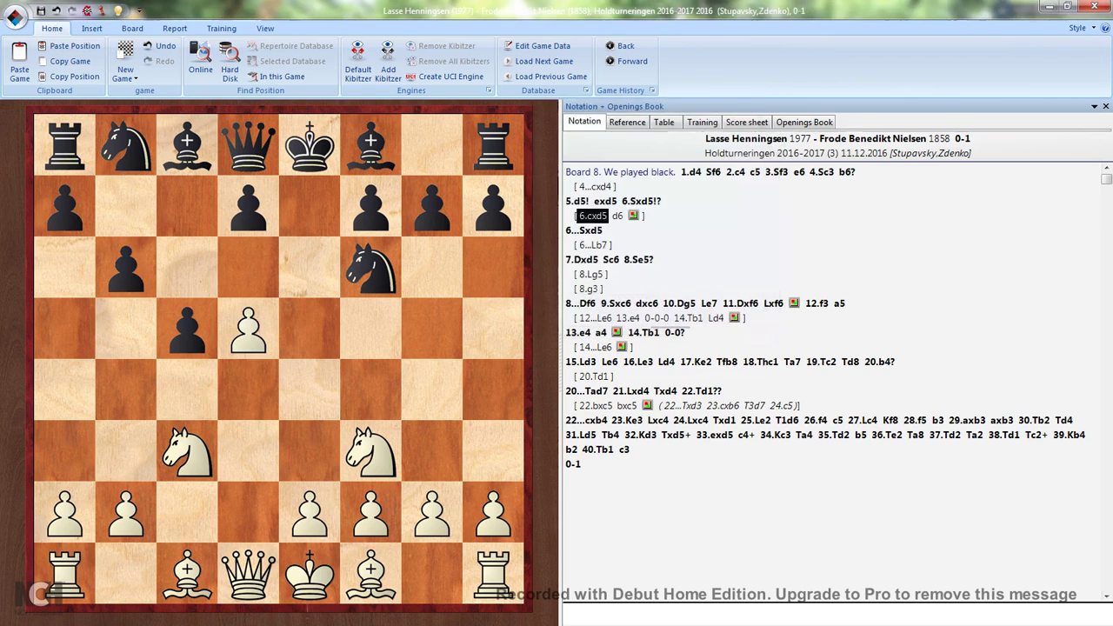
key("Right")
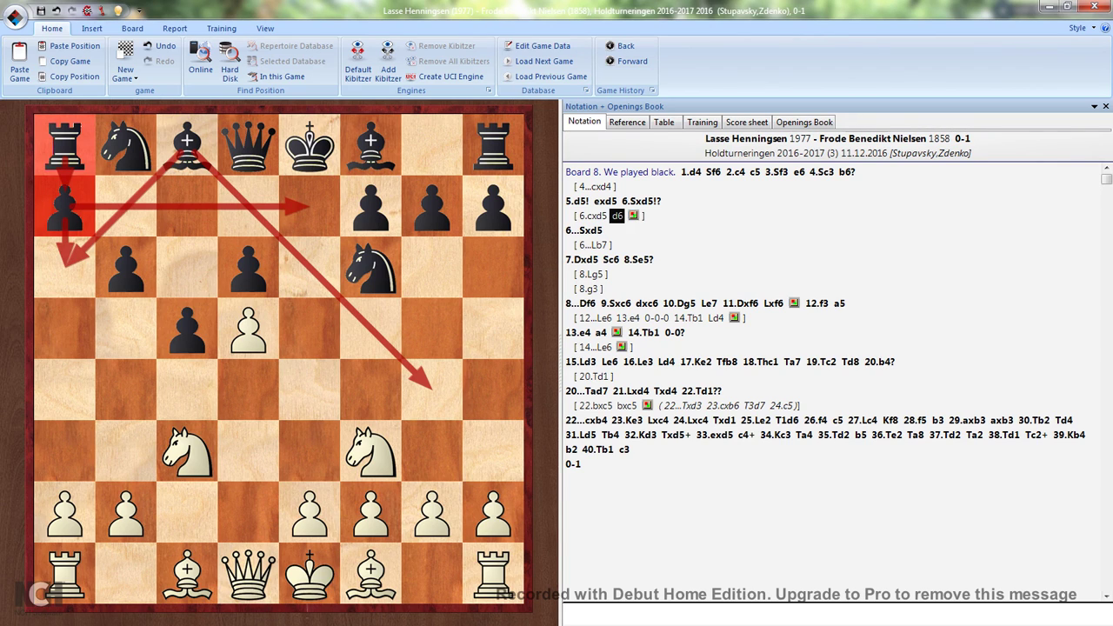
Replay the main line from 5...exd5 through 6.Sxd5!? to 8.Se5?, then back to 7...Sc6.
key("Left")
key("Left")
key("Left")
key("Left")
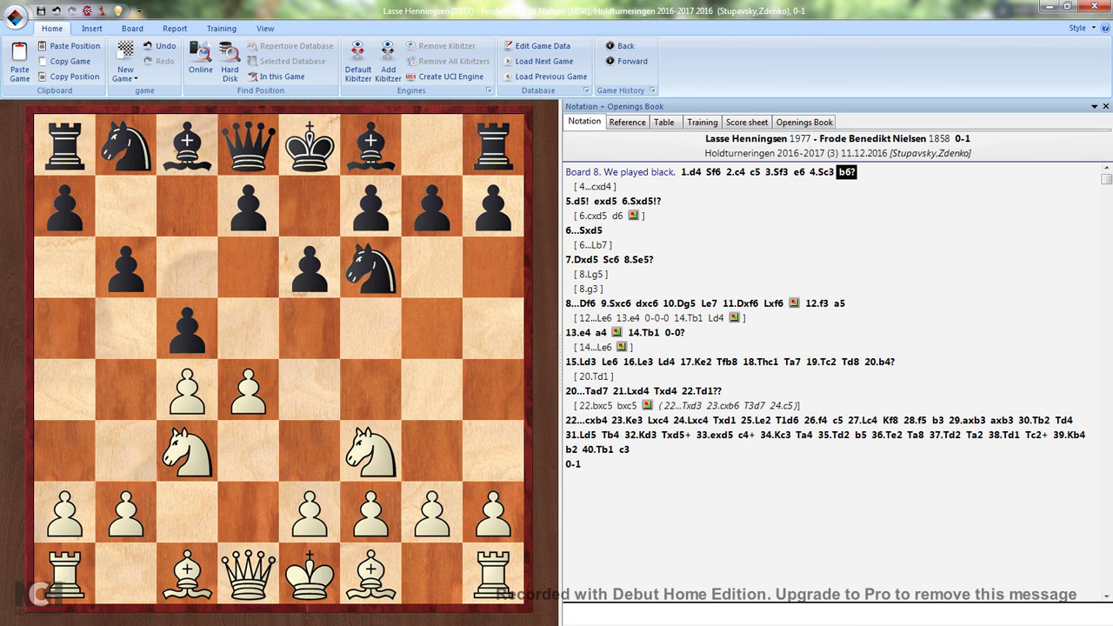
key("Right")
key("Right")
key("Right")
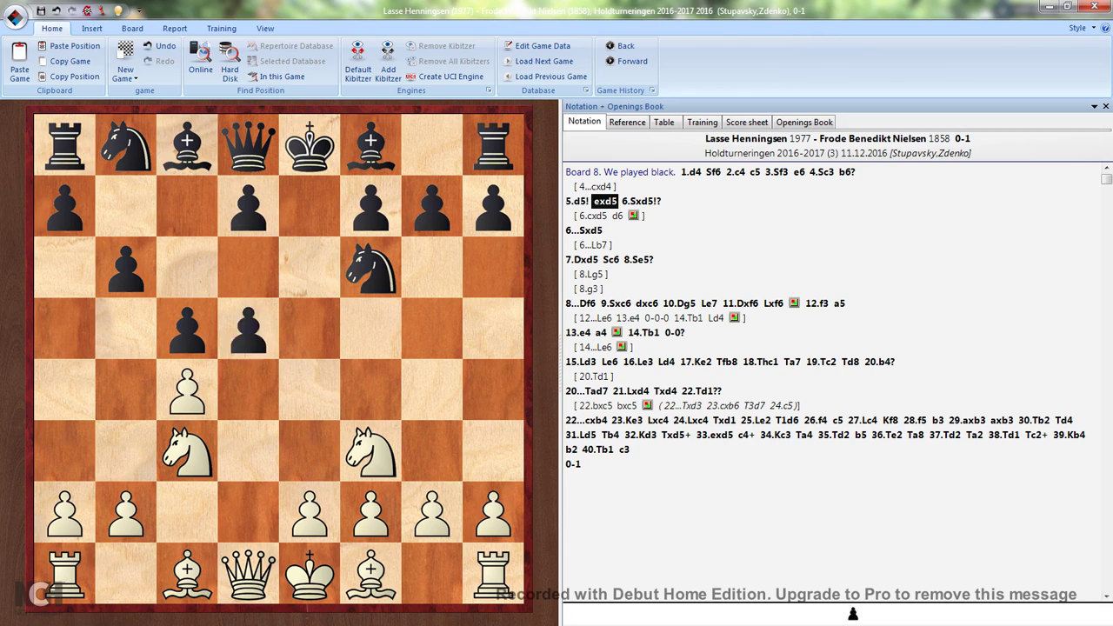
key("Right")
key("Right")
key("Right")
key("Right")
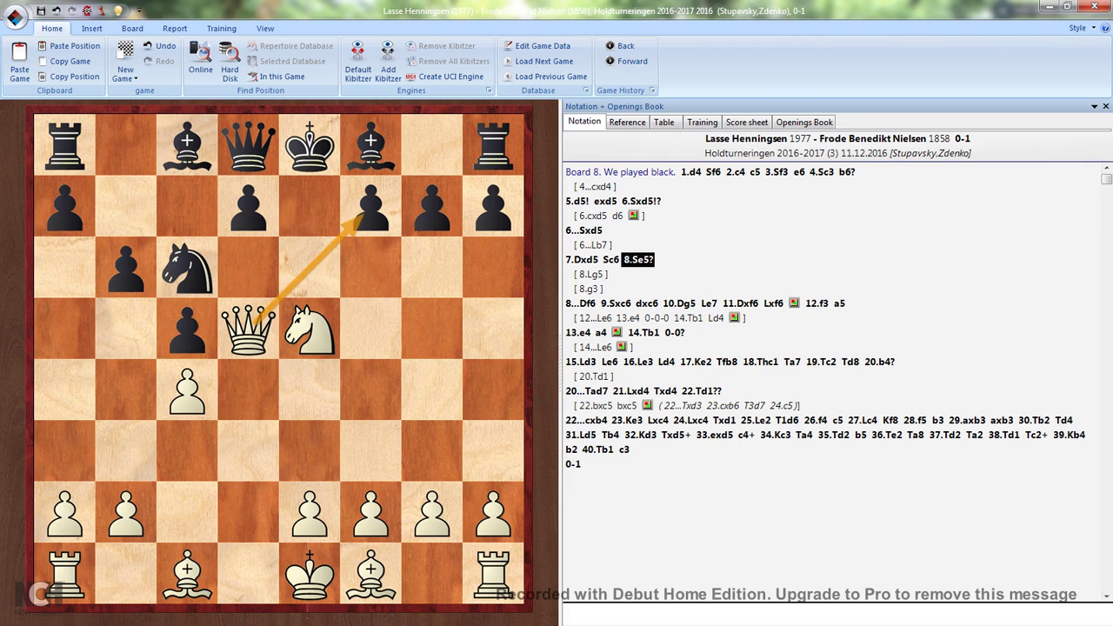
key("Left")
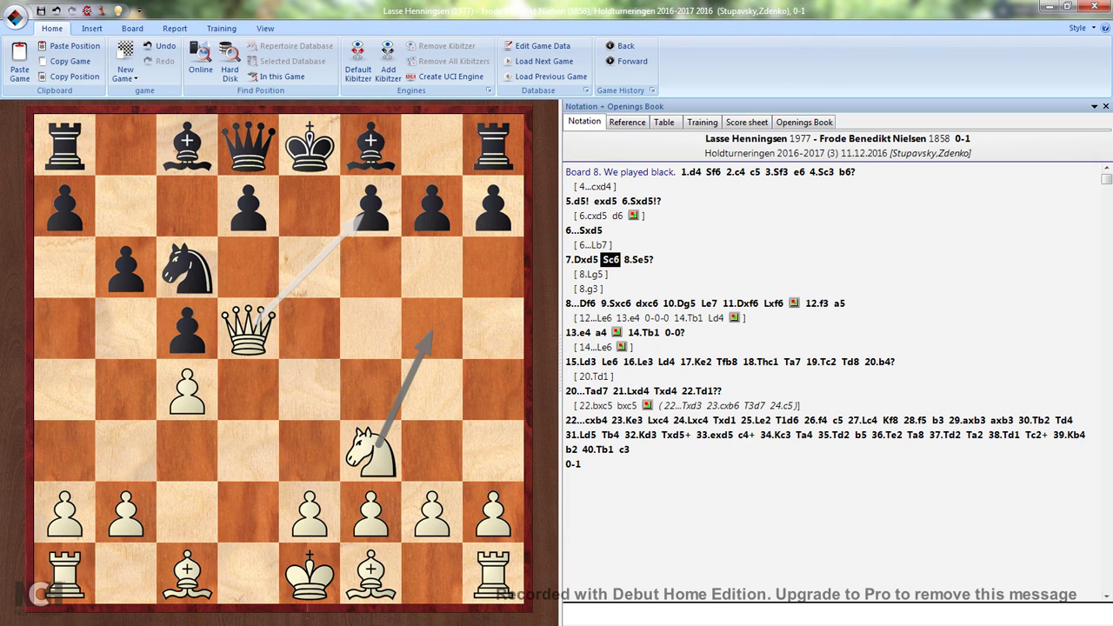
Play 8.Se5? from the eighth-move choices, then return to 7...Sc6.
key("Right")
key("Return")
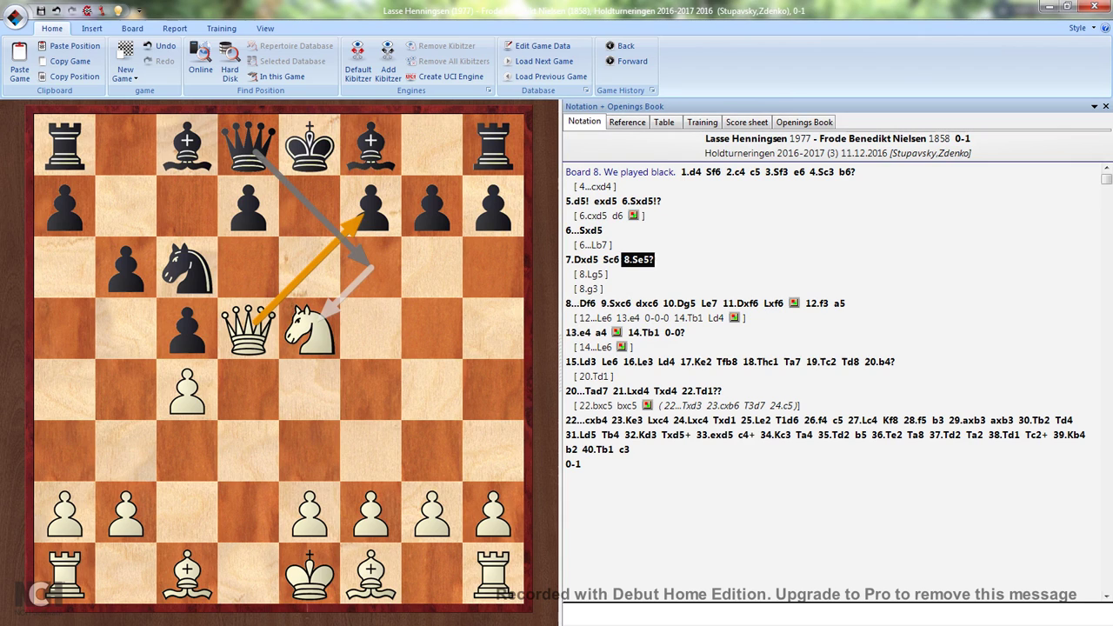
key("Left")
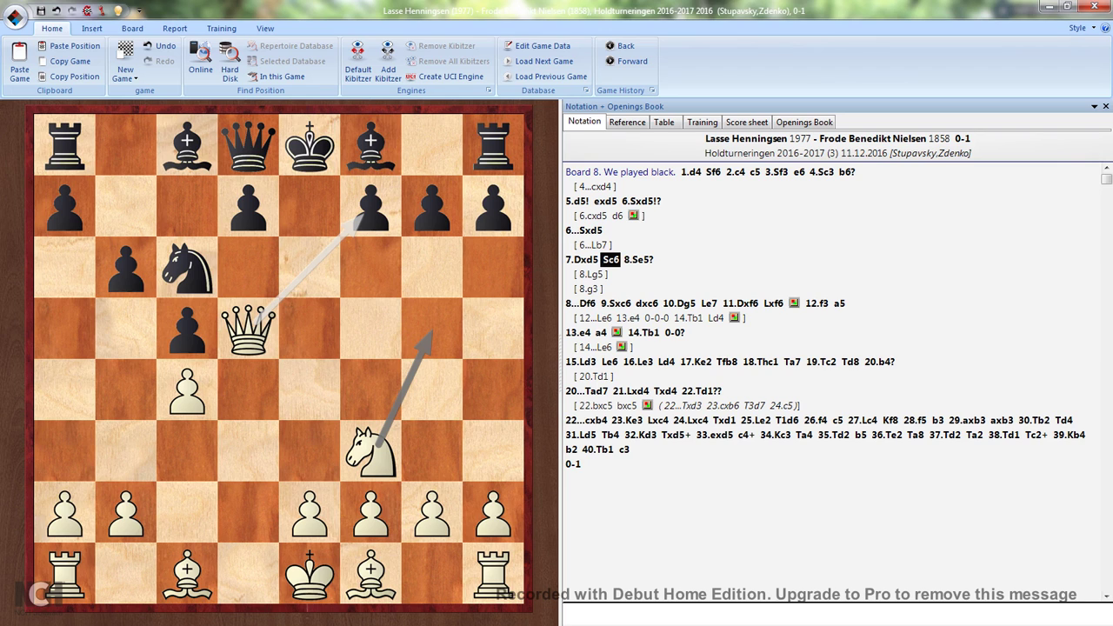
Try the 8.g3 alternative on the board and take it back.
key("Right")
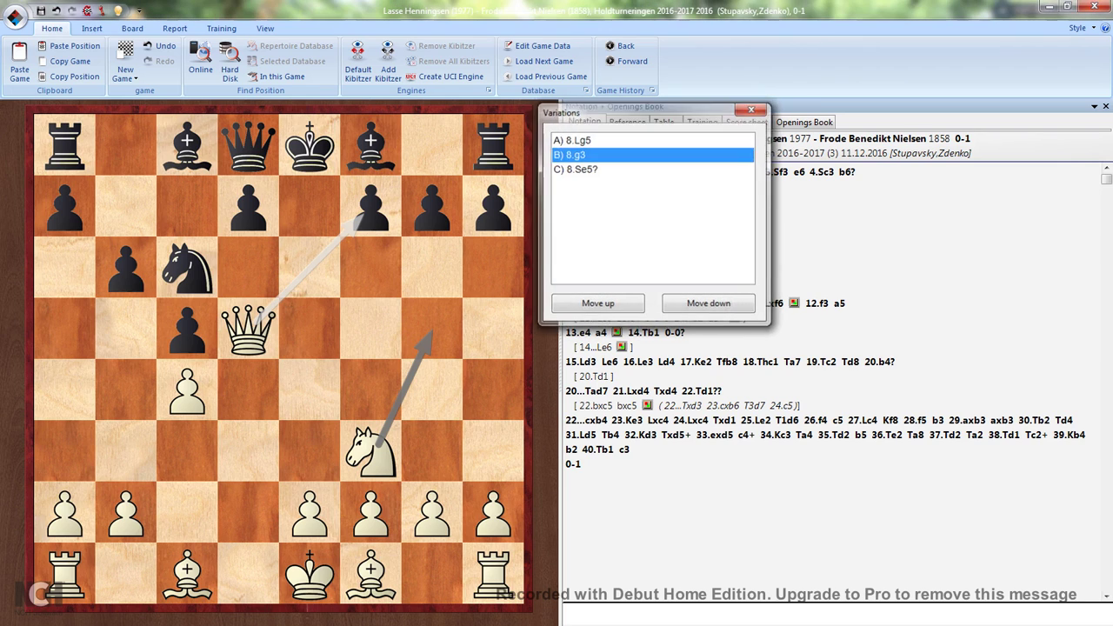
key("Up")
key("Return")
key("Left")
Show the 8.Lg5 sideline, then return to 7...Sc6.
key("Right")
key("Up")
key("Return")
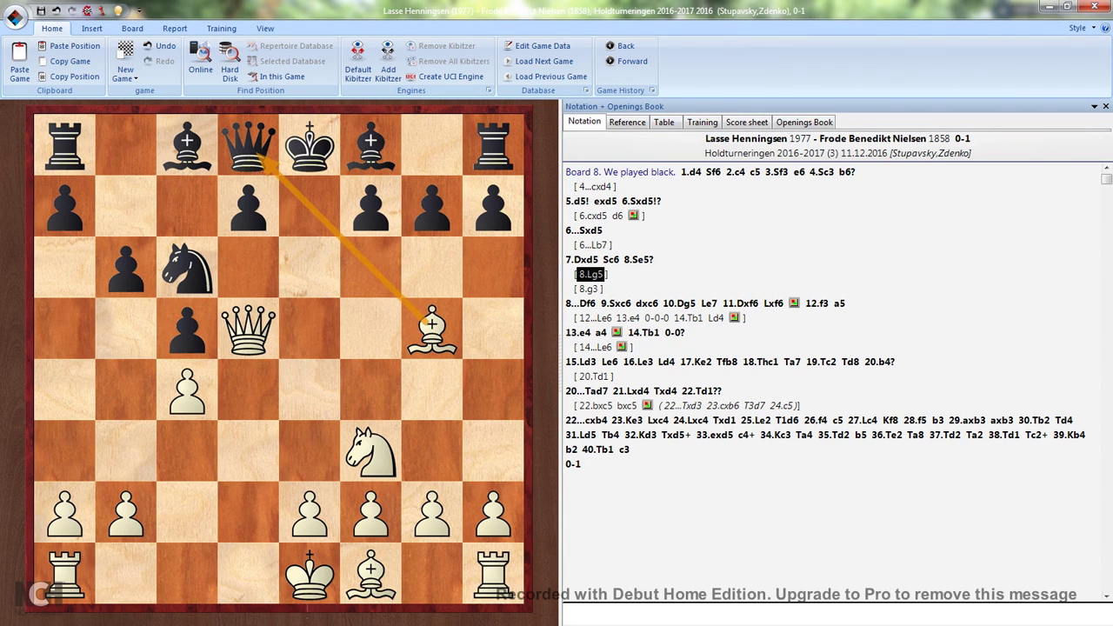
key("Left")
key("Left")
key("Right")
Play the main-line 8.Se5? and advance to 9...dxc6 with its arrows.
key("Right")
key("Return")
key("Right")
key("Right")
key("Right")
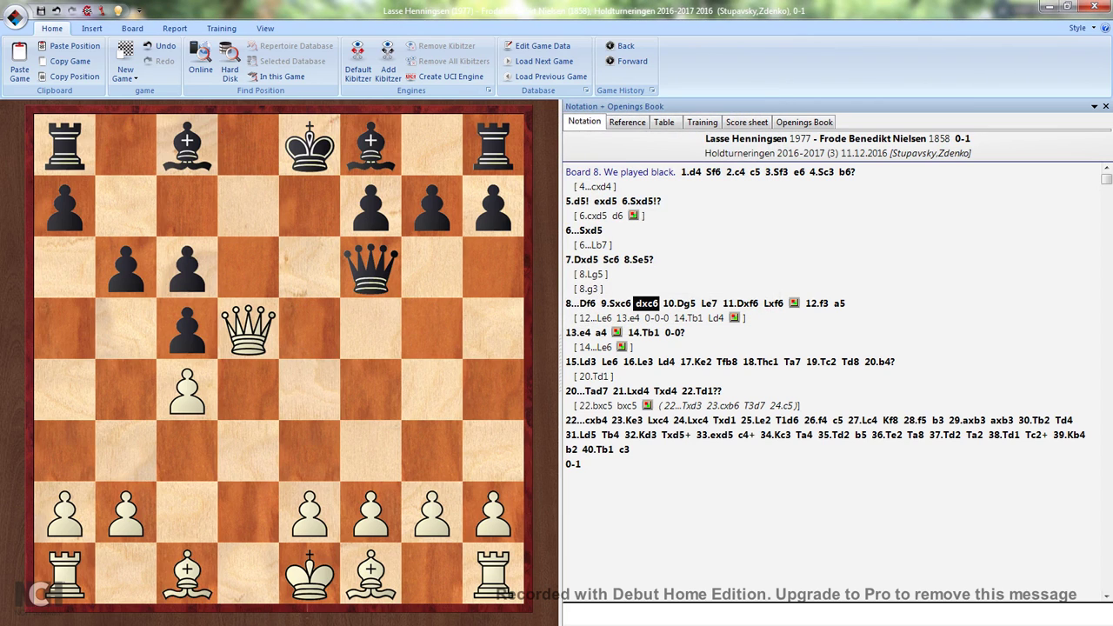
key("Right")
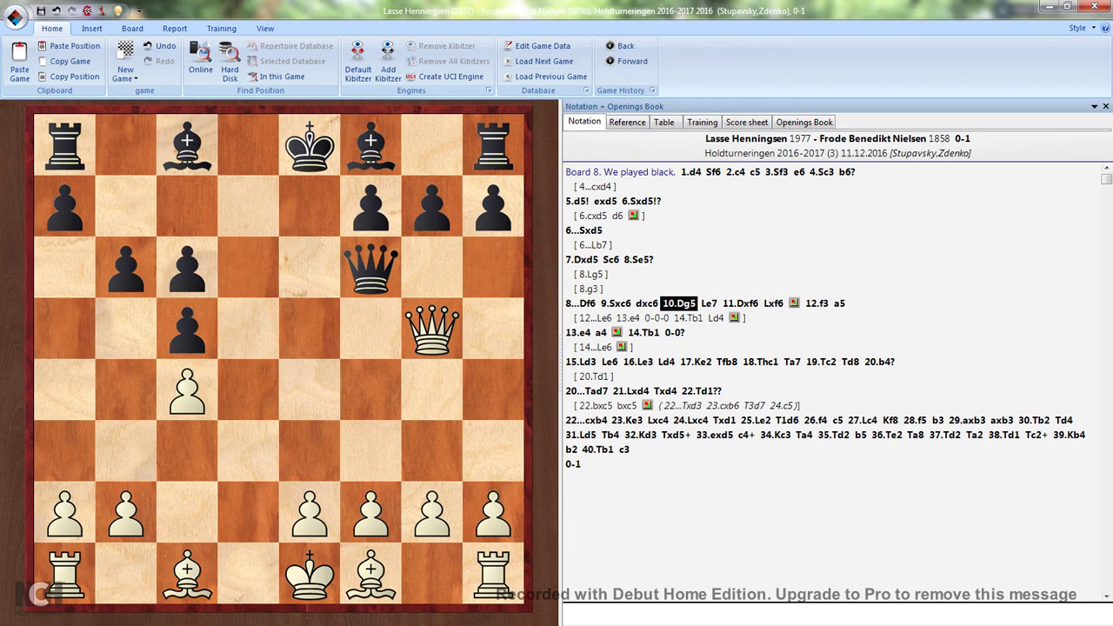
key("Left")
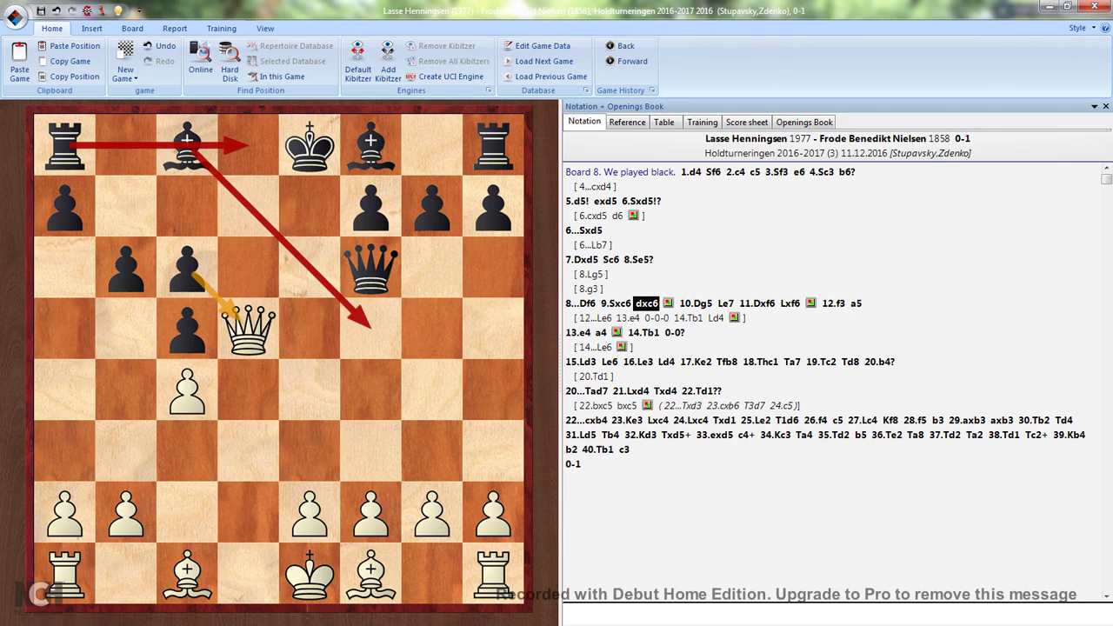
Step through 10.Dg5 Le7 11.Dxf6 Lxf6 to show the f6-to-a1 red arrow.
key("Right")
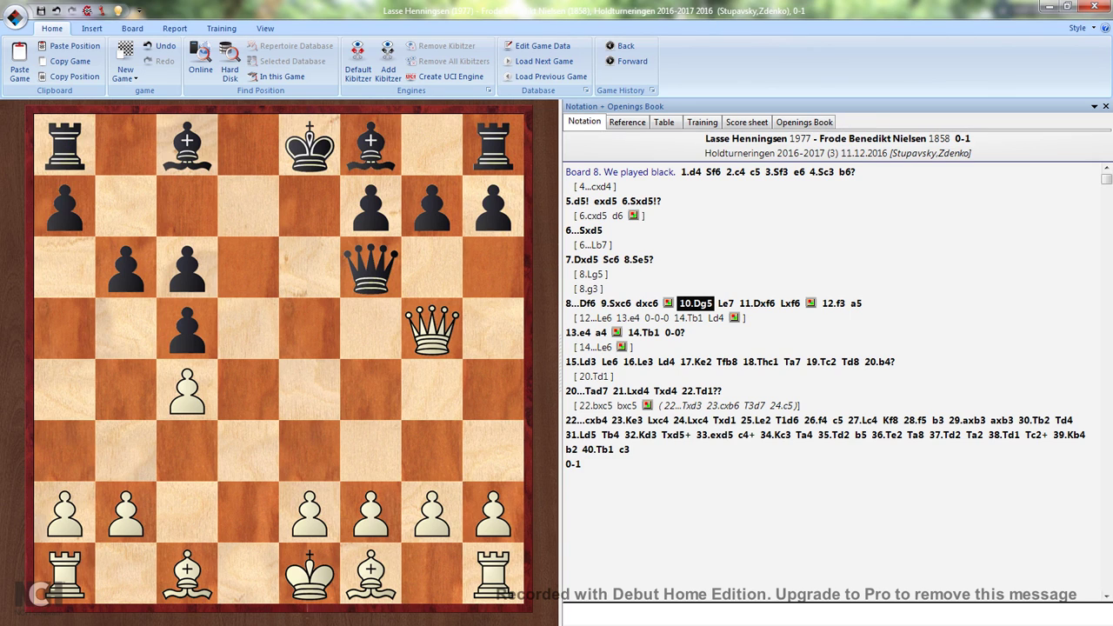
key("Right")
key("Left")
key("Right")
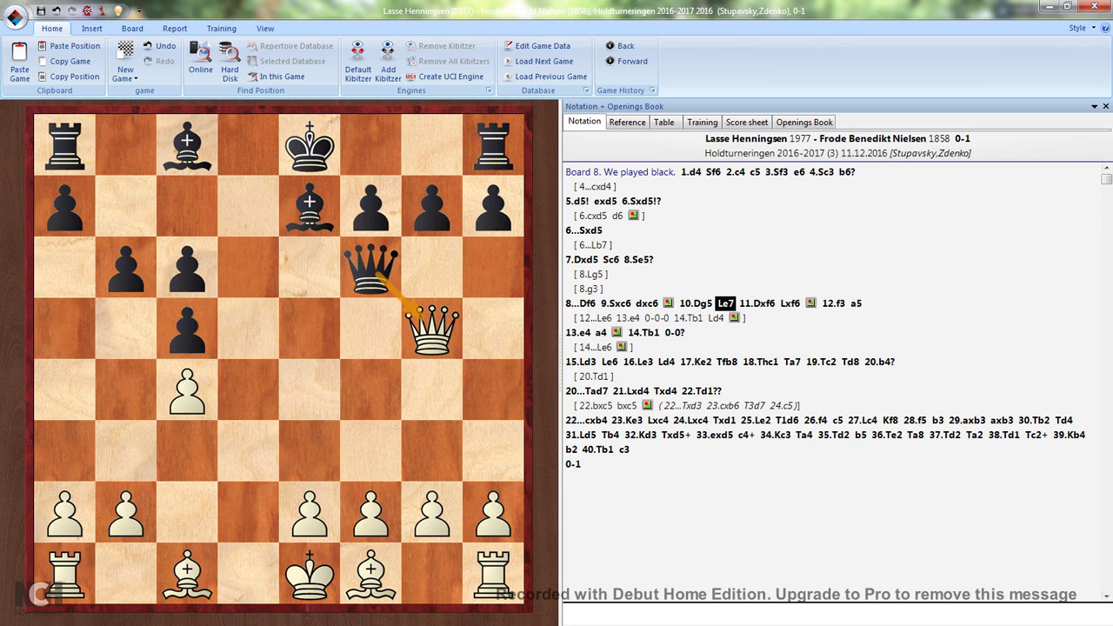
key("Right")
key("Right")
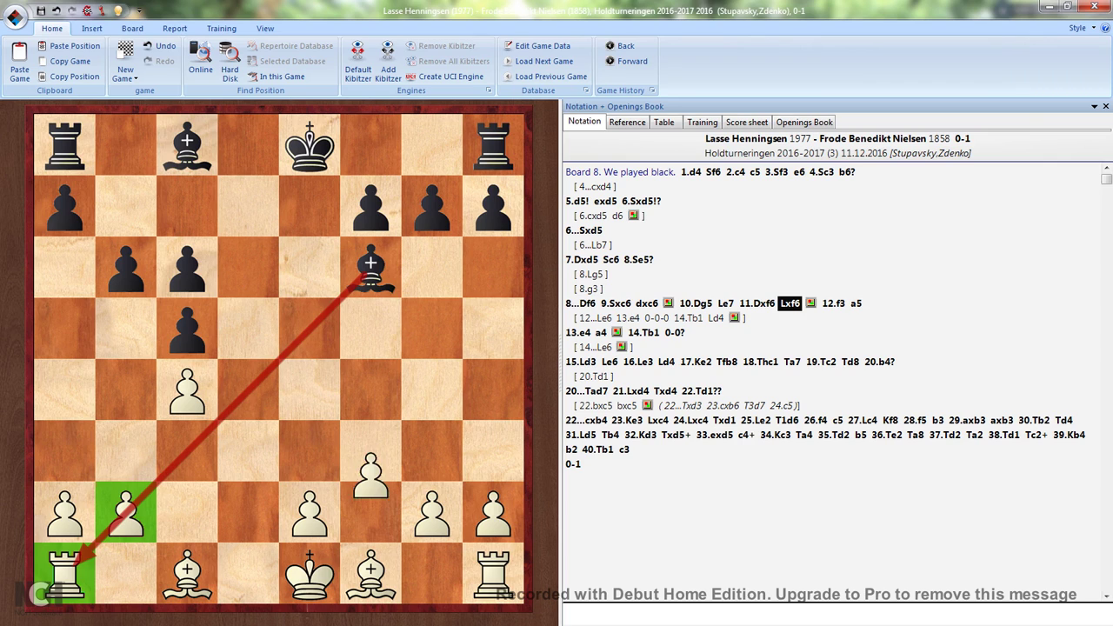
Advance to 12.f3 and 12...a5, then step back to 12.f3.
key("Right")
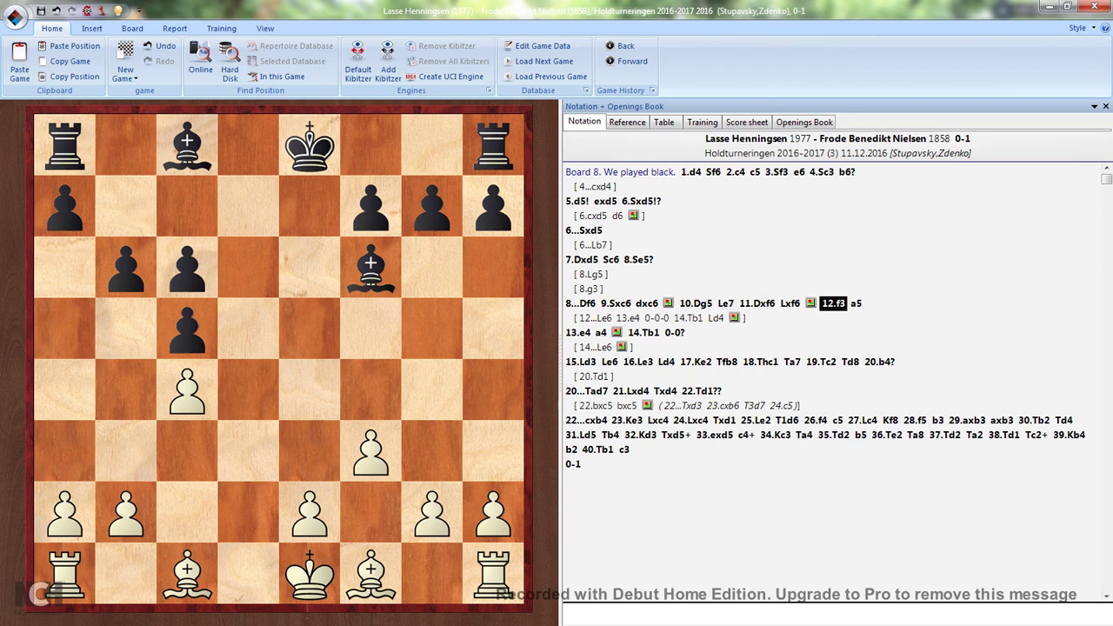
key("Right")
key("Left")
Explore the 12...Le6 sideline, then rejoin the main line and advance to 13...a4.
key("Right")
key("Return")
key("Right")
key("Right")
key("Right")
key("Right")
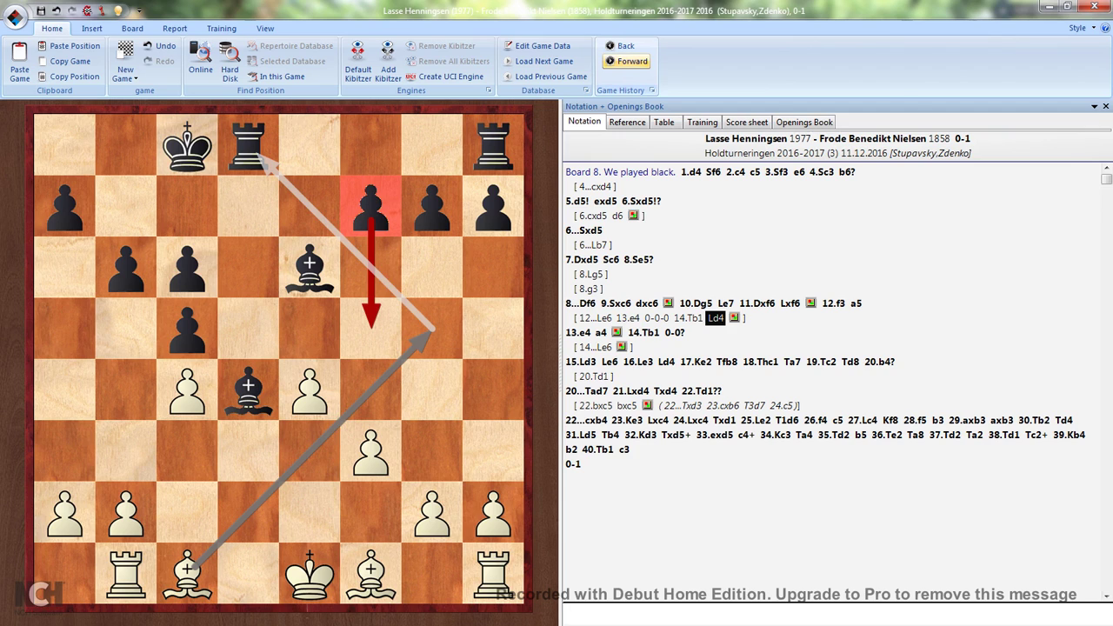
left_click(626, 61)
left_click(625, 61)
left_click(626, 61)
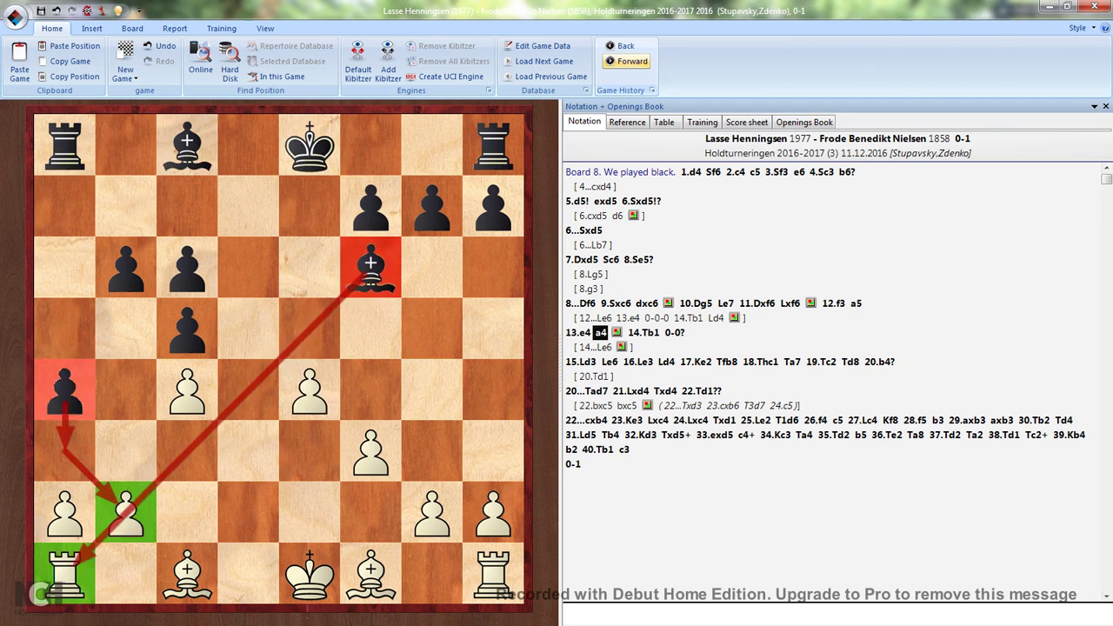
Play the main-line 14...0-0?, then take the castling move back.
key("Right")
key("Right")
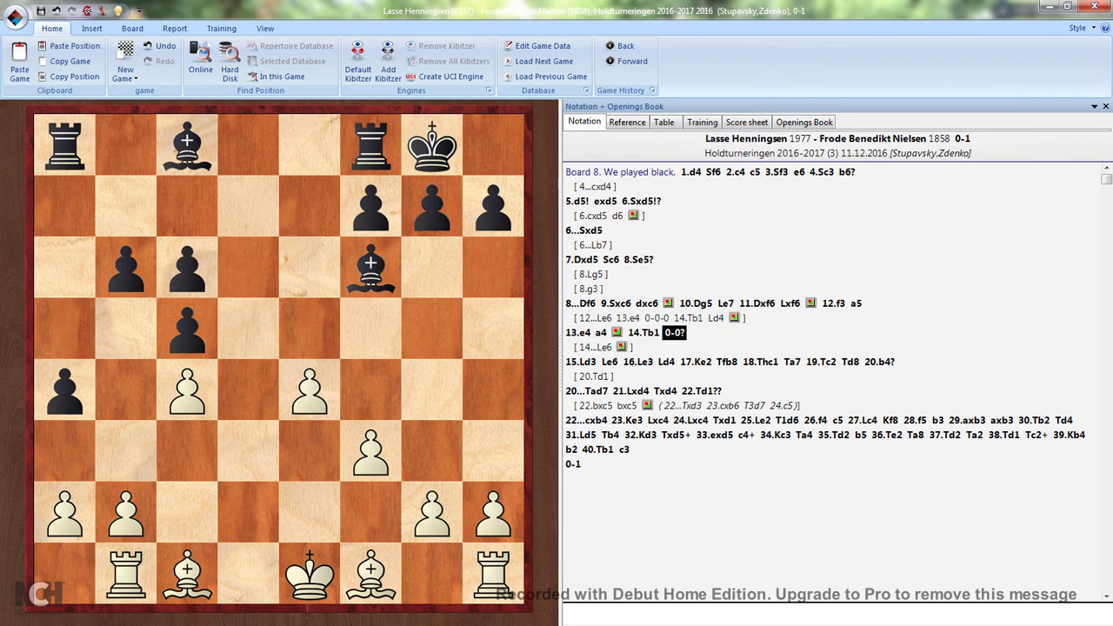
key("Left")
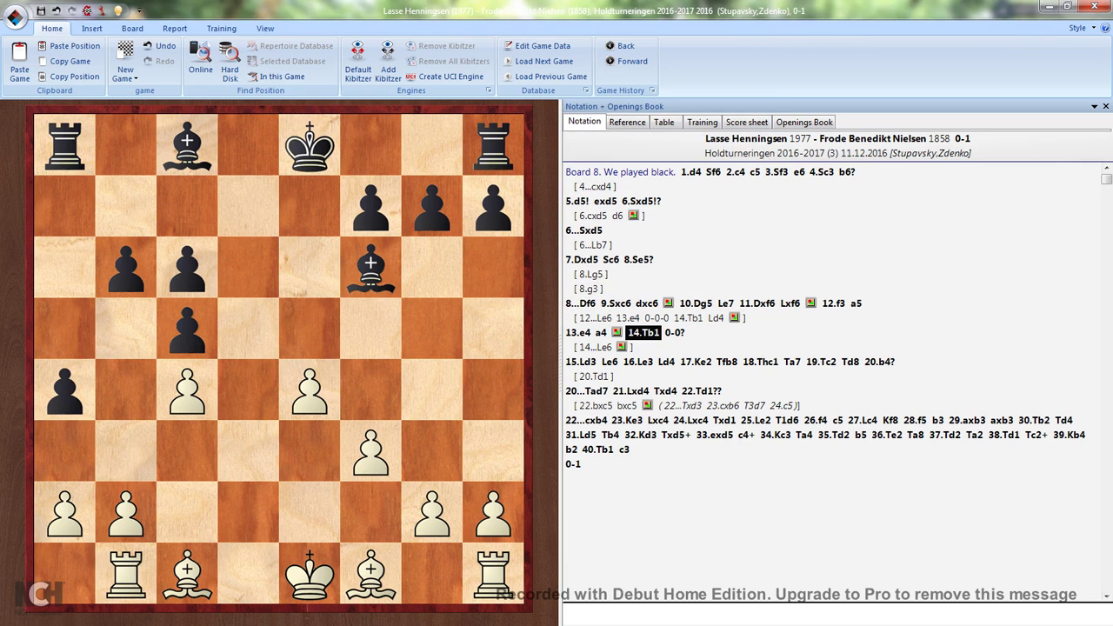
key("Right")
key("Return")
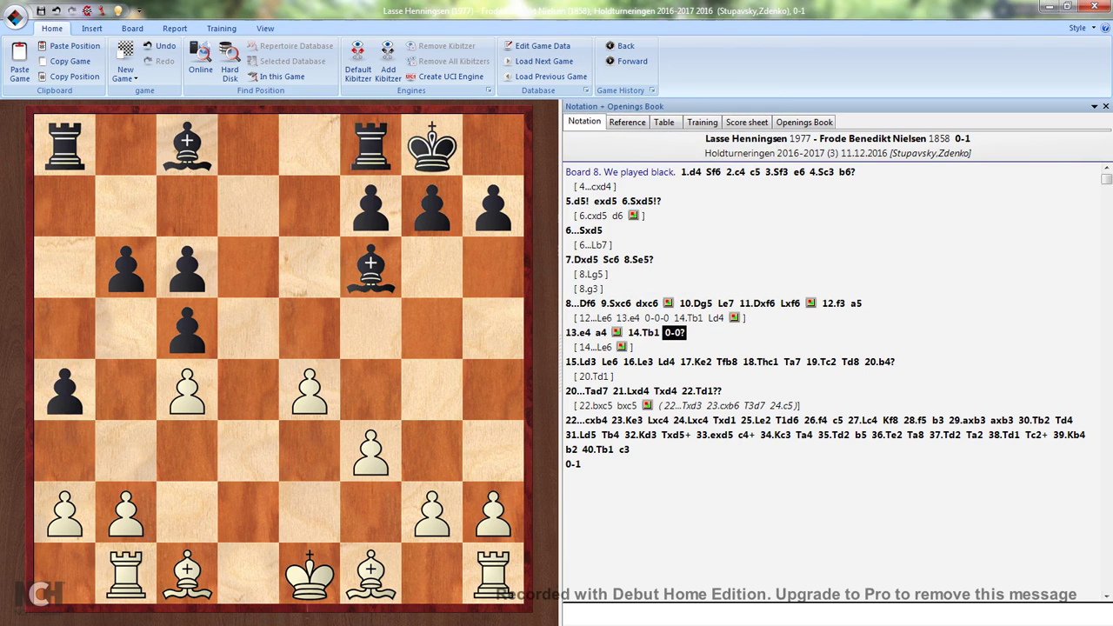
key("Left")
Enter the 14...Le6 sideline, showing the red arrow from e8 toward c8.
key("Right")
key("Down")
key("Return")
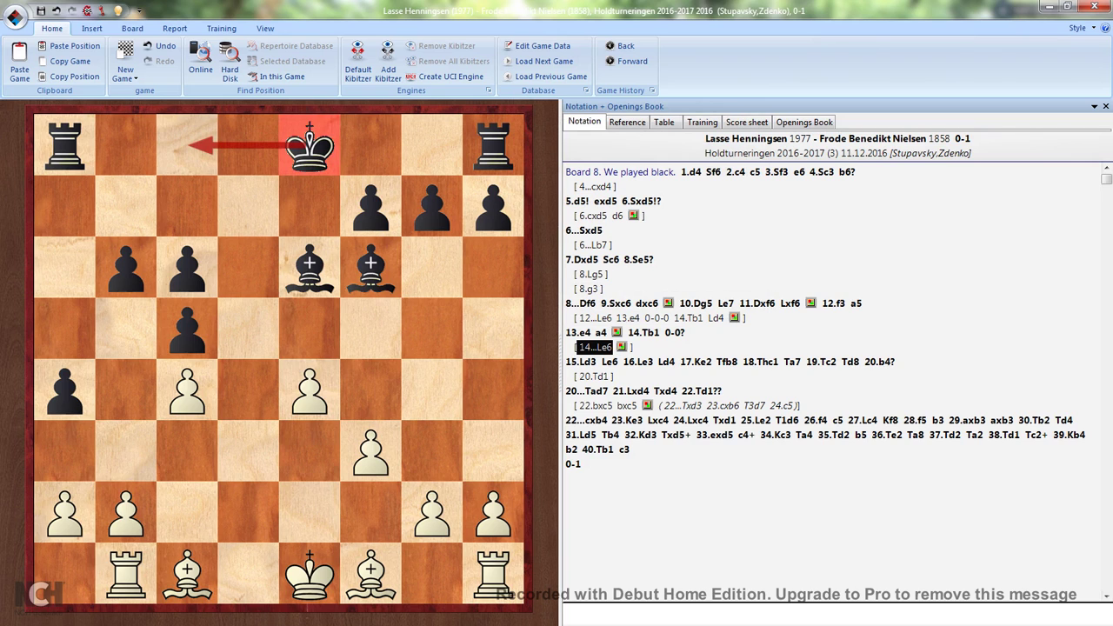
Return to 14.Tb1 and resume the main line with 14...0-0 15.Ld3 Le6.
key("Left")
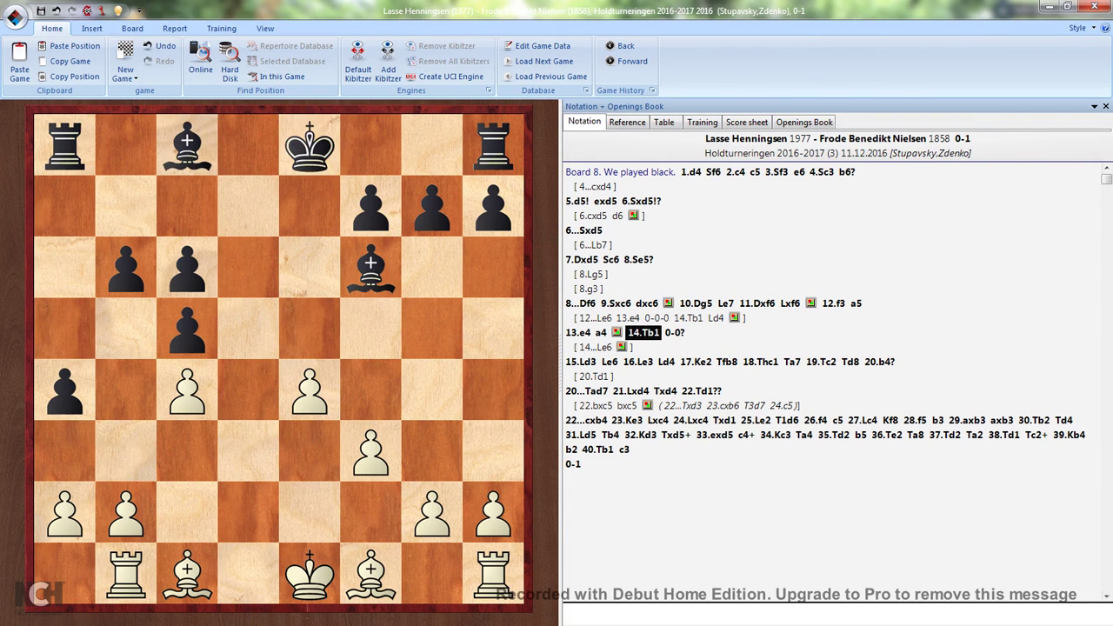
key("Right")
key("Return")
key("Right")
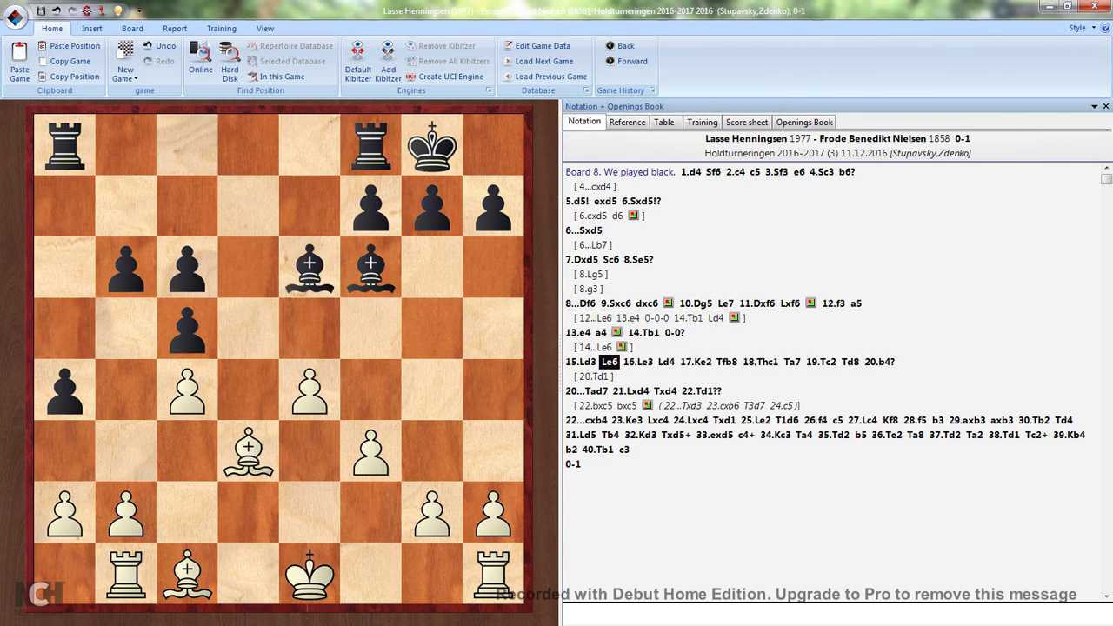
Advance through 17...Tfb8 and 19...Td8 to the main-line 20.b4.
key("Right")
key("Right")
key("Right")
key("Right")
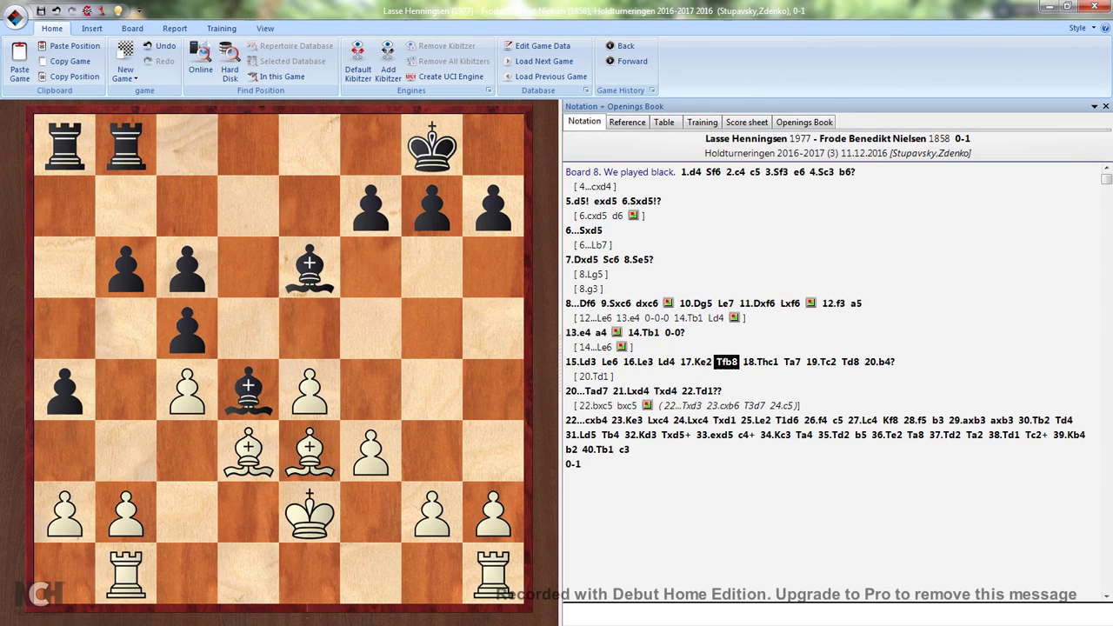
key("Right")
key("Right")
key("Right")
key("Right")
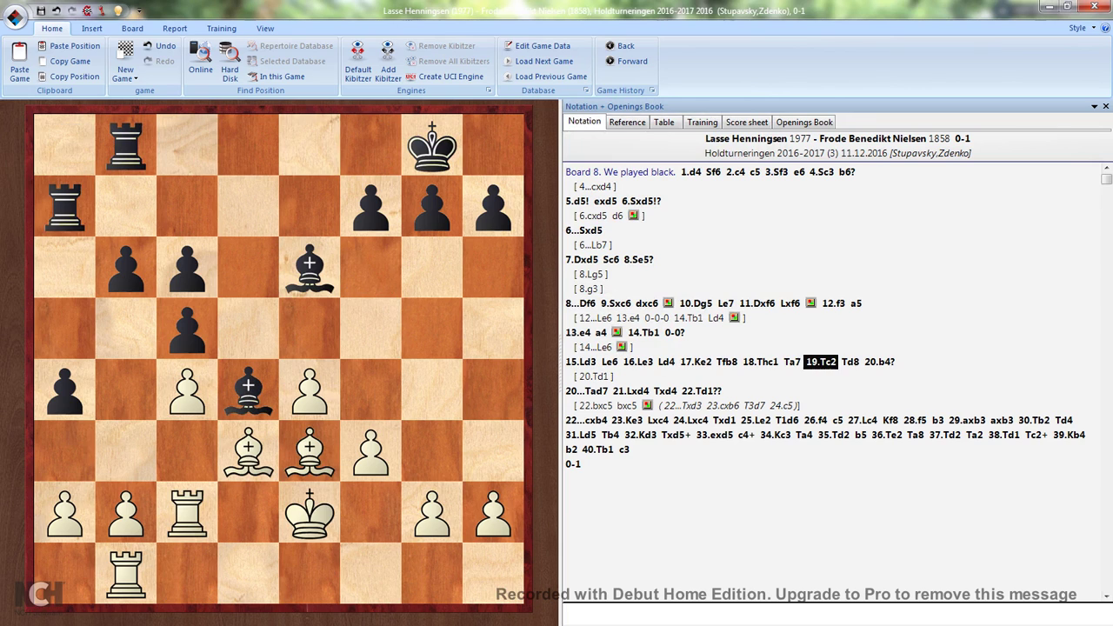
key("Right")
key("Return")
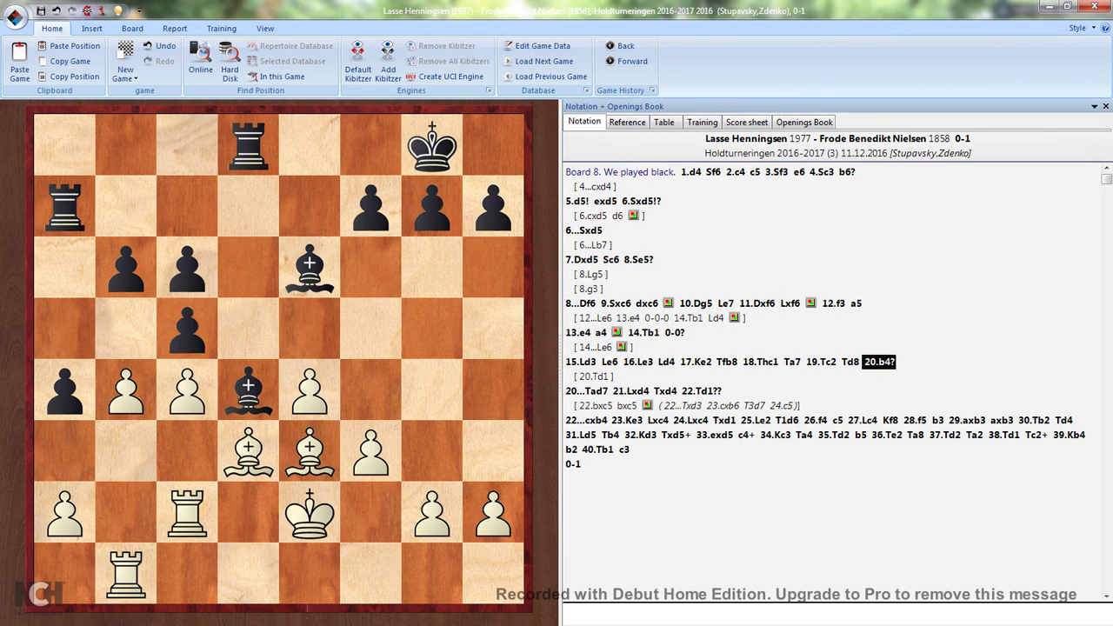
Take back 20.b4 and show the 20.Td1 sideline.
key("Left")
key("Right")
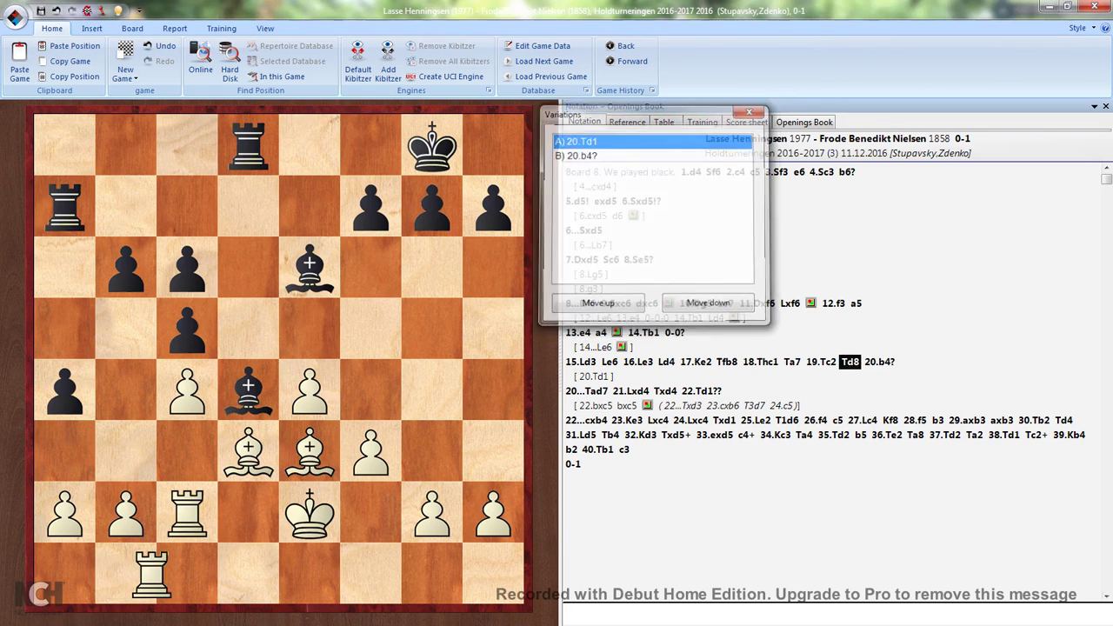
key("Down")
key("Return")
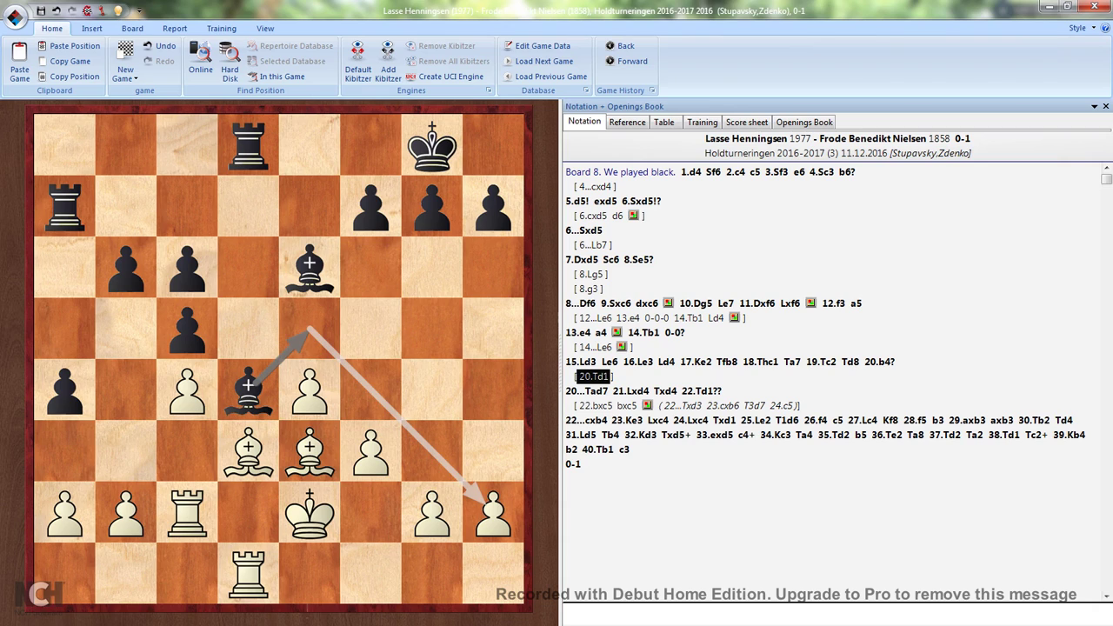
Return to 20.b4 and continue with 20...Tad7 21.Lxd4 Txd4.
key("Left")
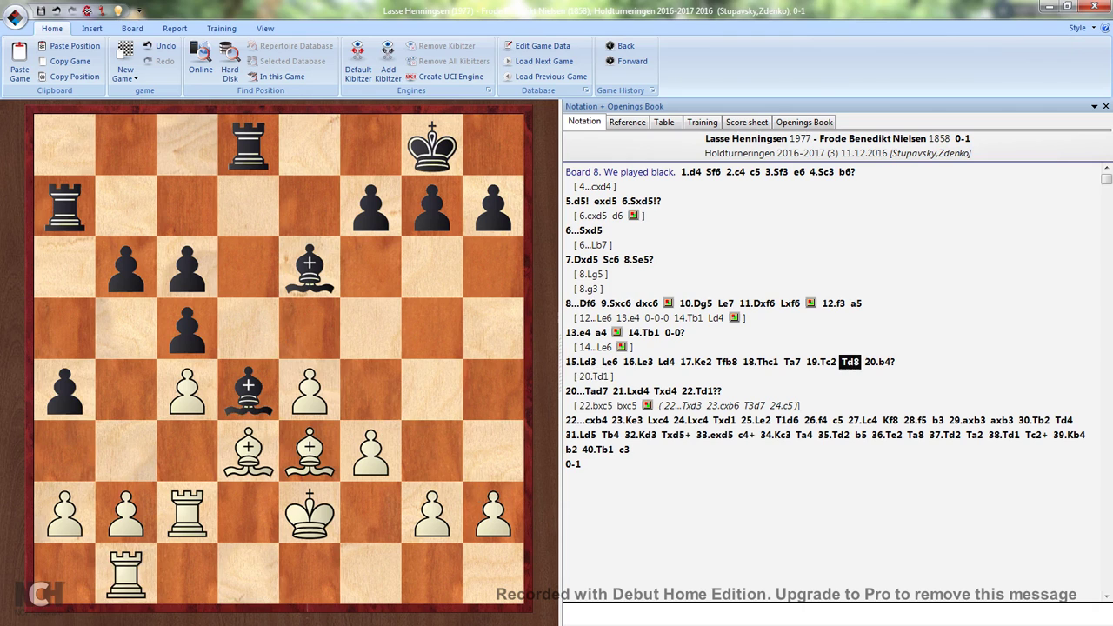
key("Right")
key("Return")
key("Right")
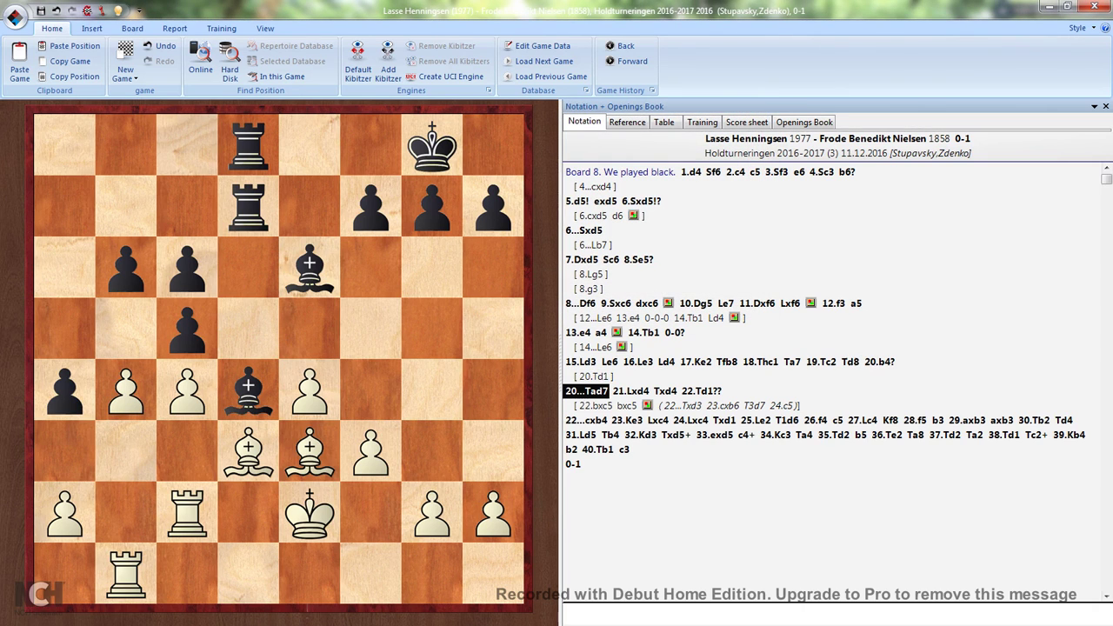
key("Right")
key("Right")
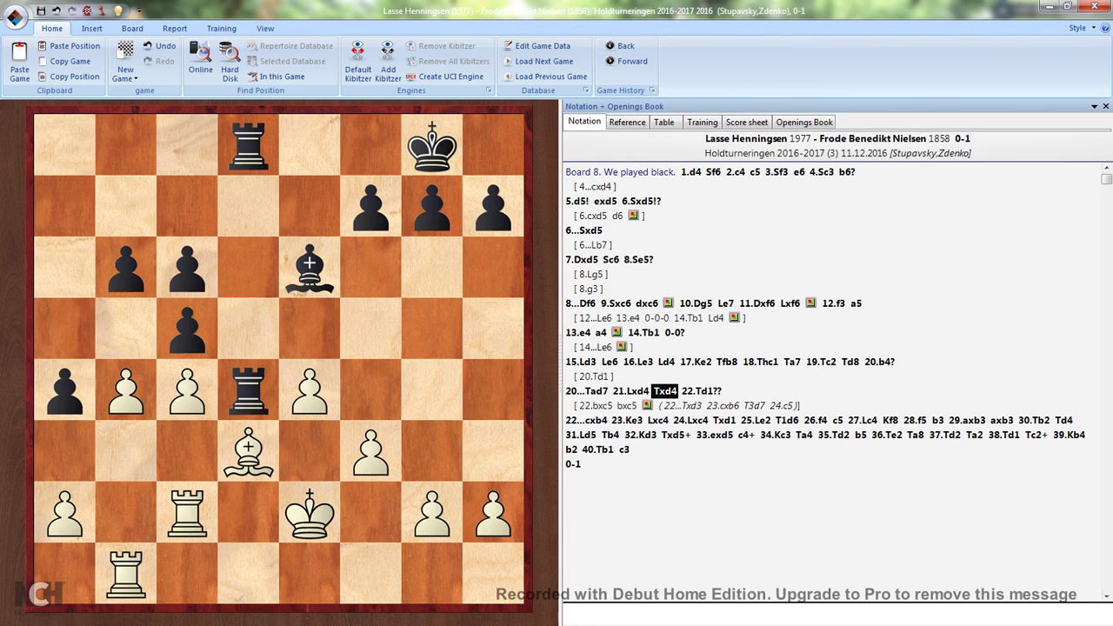
Preview the 22.bxc5 sideline, then step back to 21...Txd4.
key("Right")
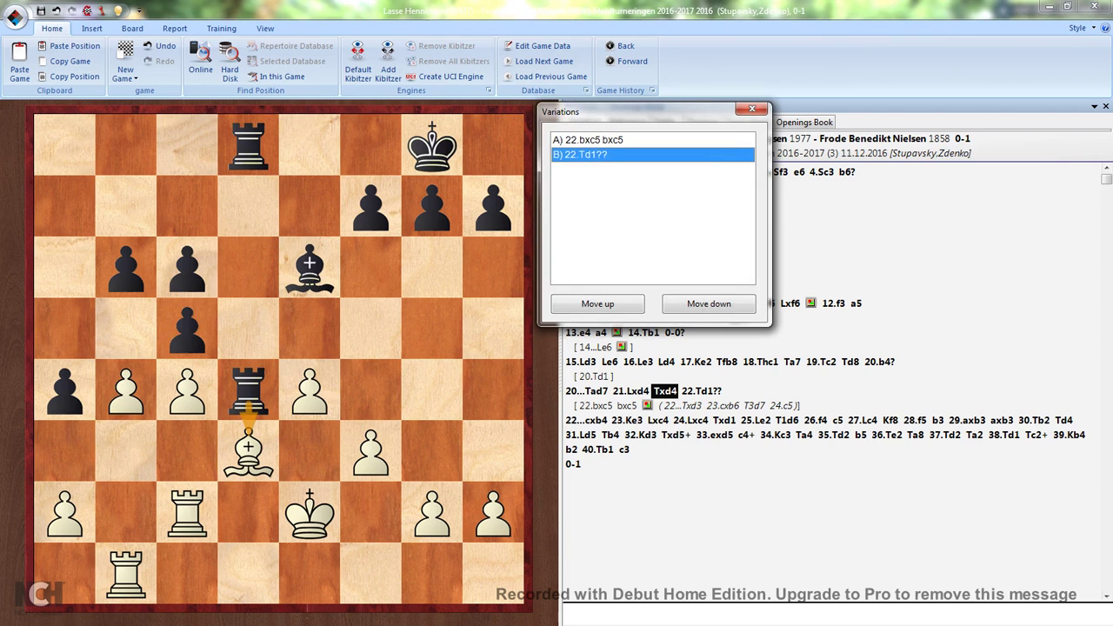
key("Up")
key("Return")
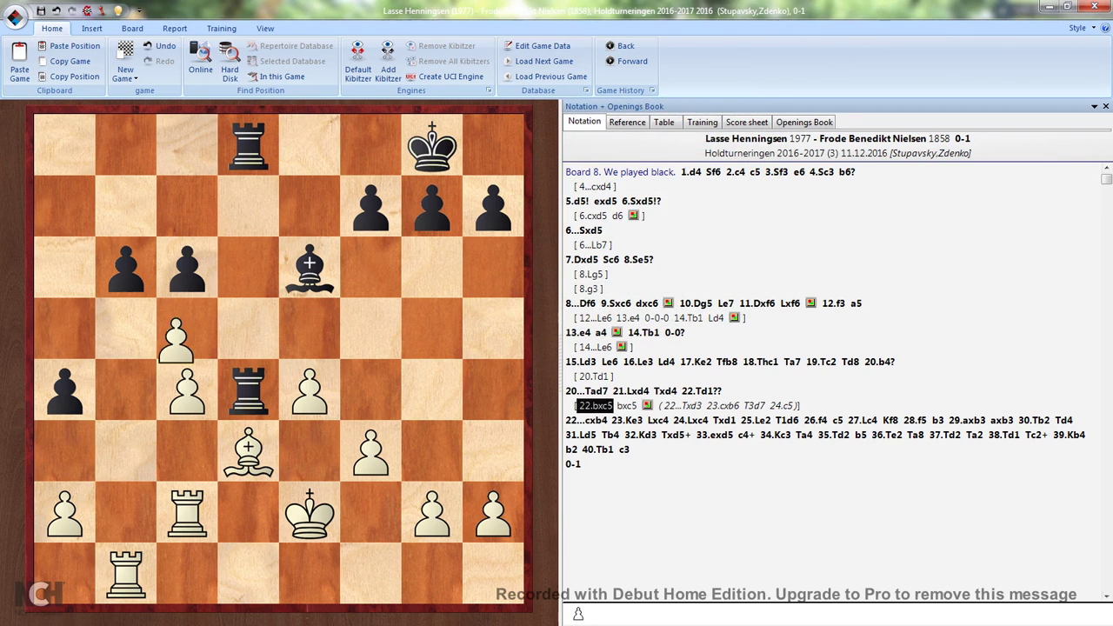
key("Left")
Play the main-line 22.Td1?? cxb4, then step back to 21...Txd4.
key("Right")
key("Return")
key("Right")
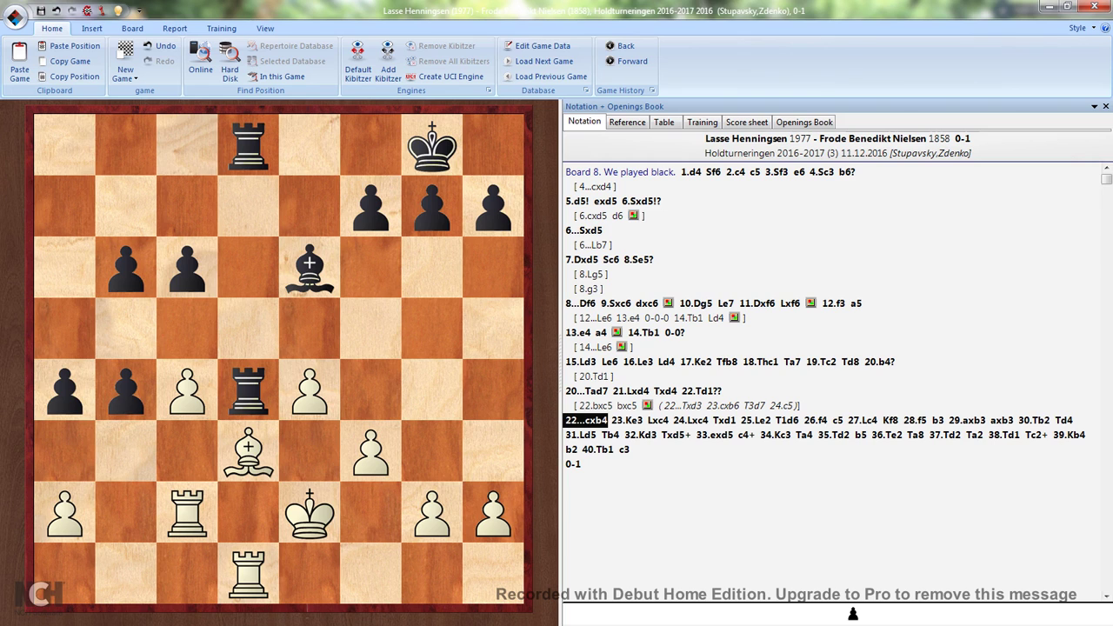
key("Left")
key("Left")
Follow 22.bxc5 Txd3 23.cxb6 T3d7 24.c5, then return to 22.bxc5.
key("Right")
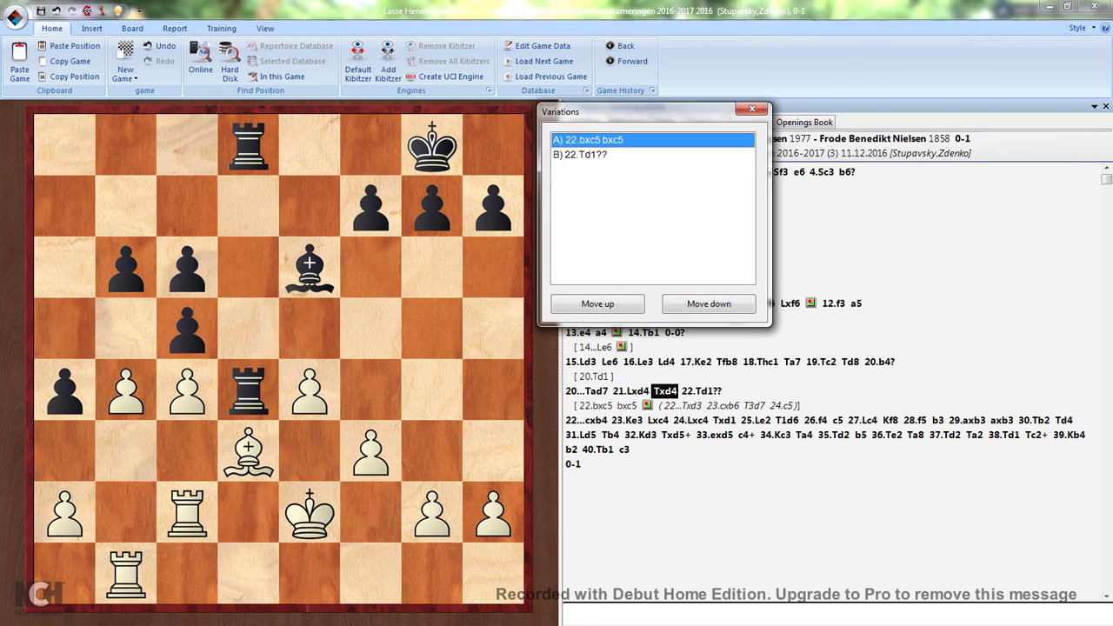
key("Return")
key("Right")
key("Up")
key("Return")
key("Right")
key("Right")
key("Right")
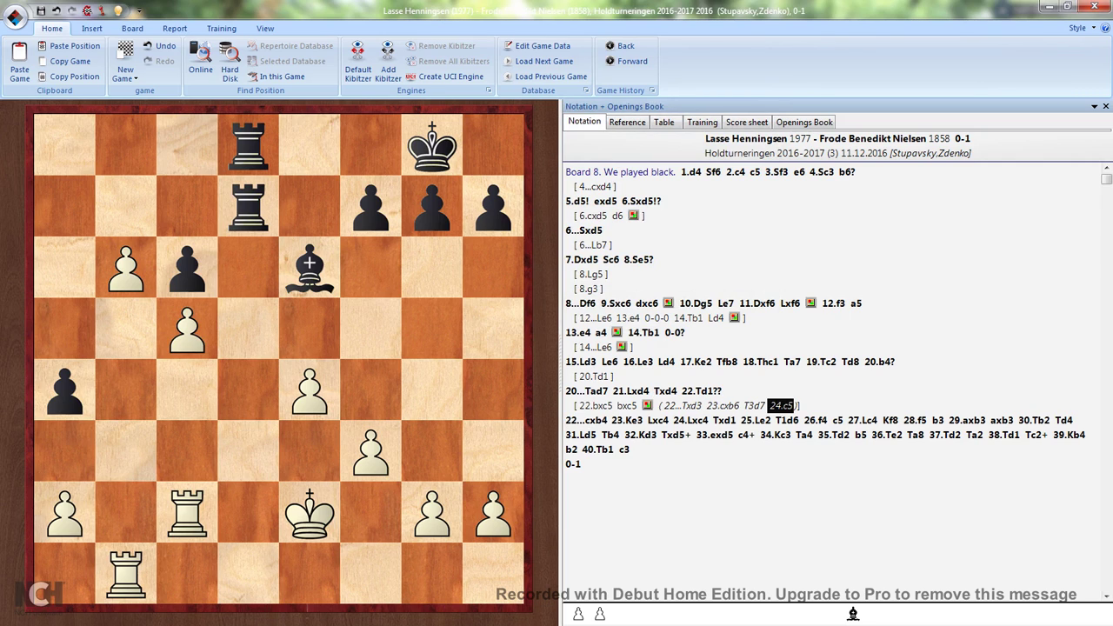
key("Left")
key("Left")
key("Left")
key("Left")
key("Right")
Play 22...bxc5 to show arrows onto c4 and d3 and the red f7–f5 arrow.
key("Return")
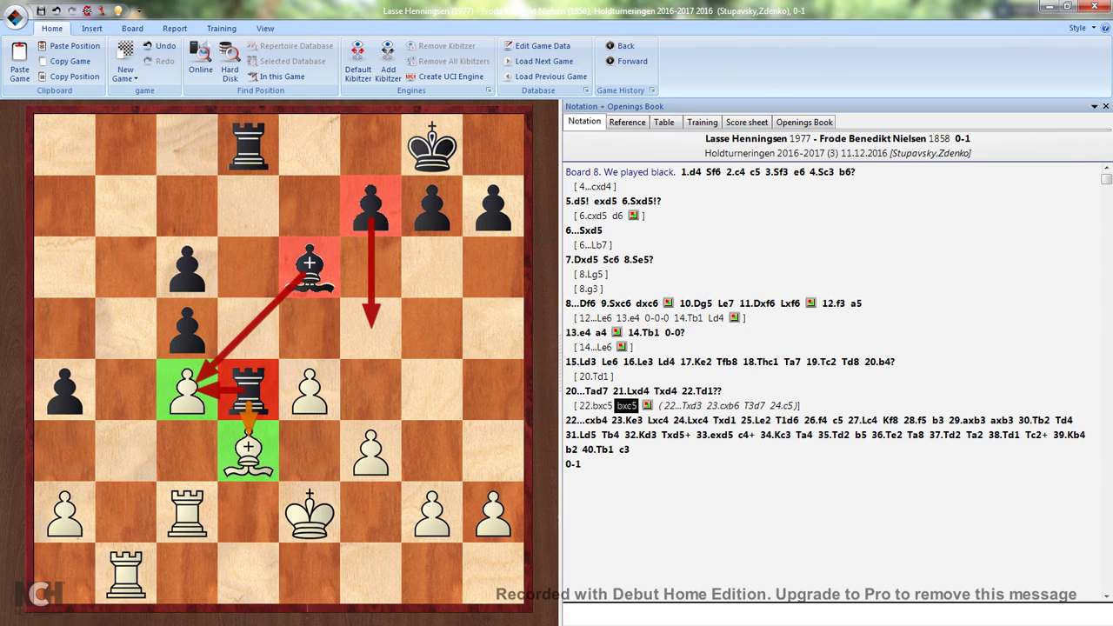
Jump back to the opening position after 4...b6, keeping the main-line move.
left_click(641, 201)
left_click(846, 172)
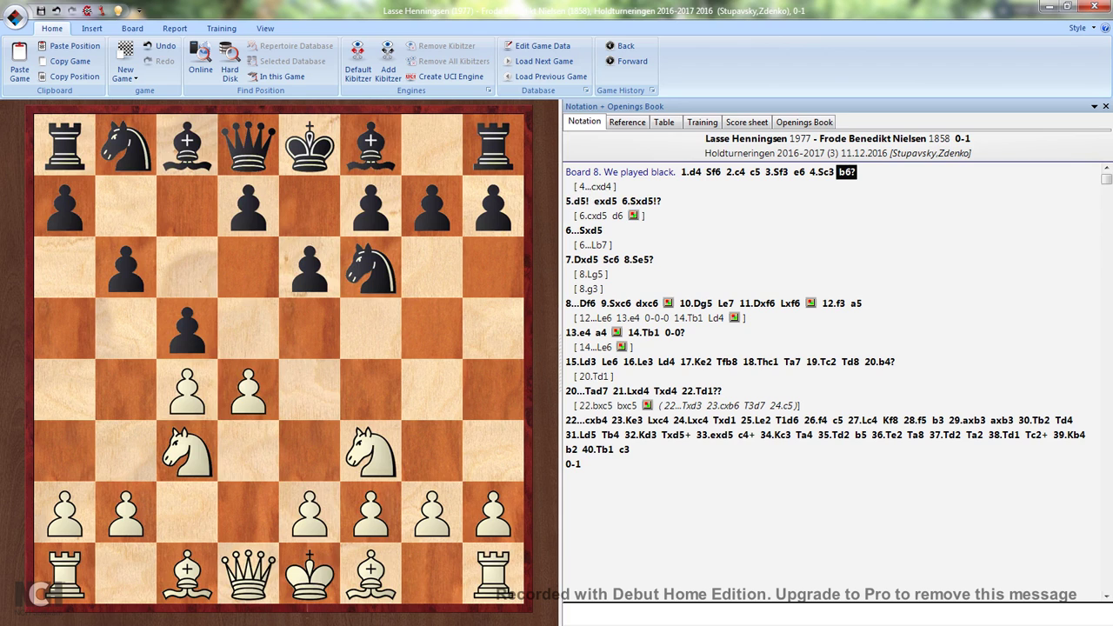
key("Left")
key("Right")
key("Return")
Replay 5.d5 exd5 6.Sxd5 Sxd5 7.Dxd5 Sc6 up to 8.Se5?
key("Right")
key("Right")
key("Right")
key("Return")
key("Right")
key("Return")
key("Right")
Continue through 10.Dg5 Le7 and 11.Dxf6 Lxf6 to 12.f3.
key("Right")
key("Right")
key("Return")
key("Right")
key("Right")
key("Right")
key("Right")
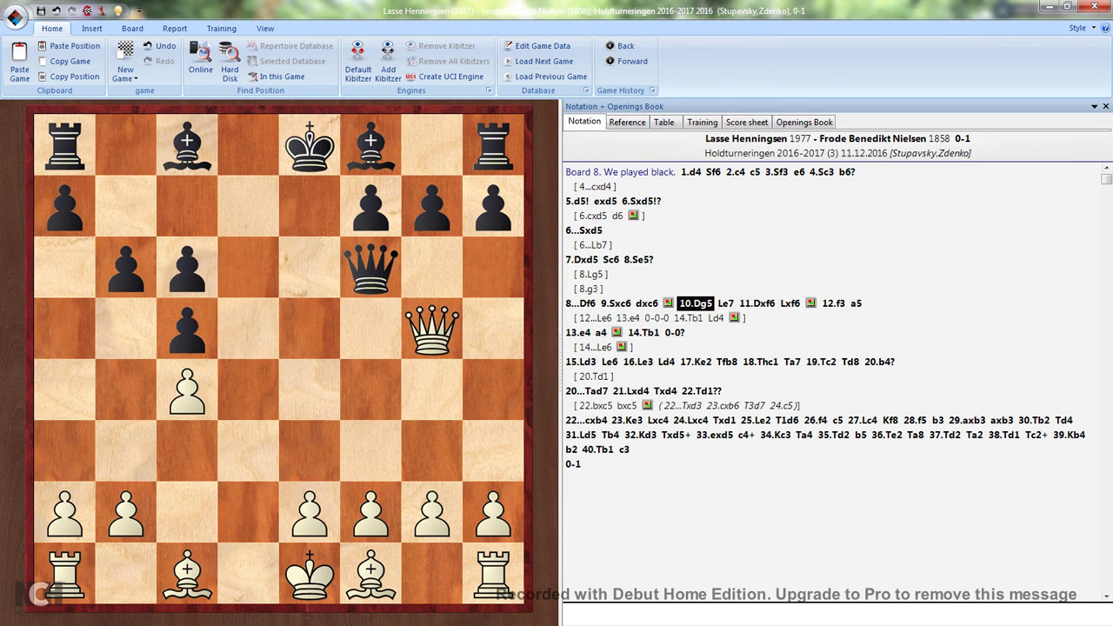
key("Right")
key("Right")
key("Right")
key("Left")
key("Left")
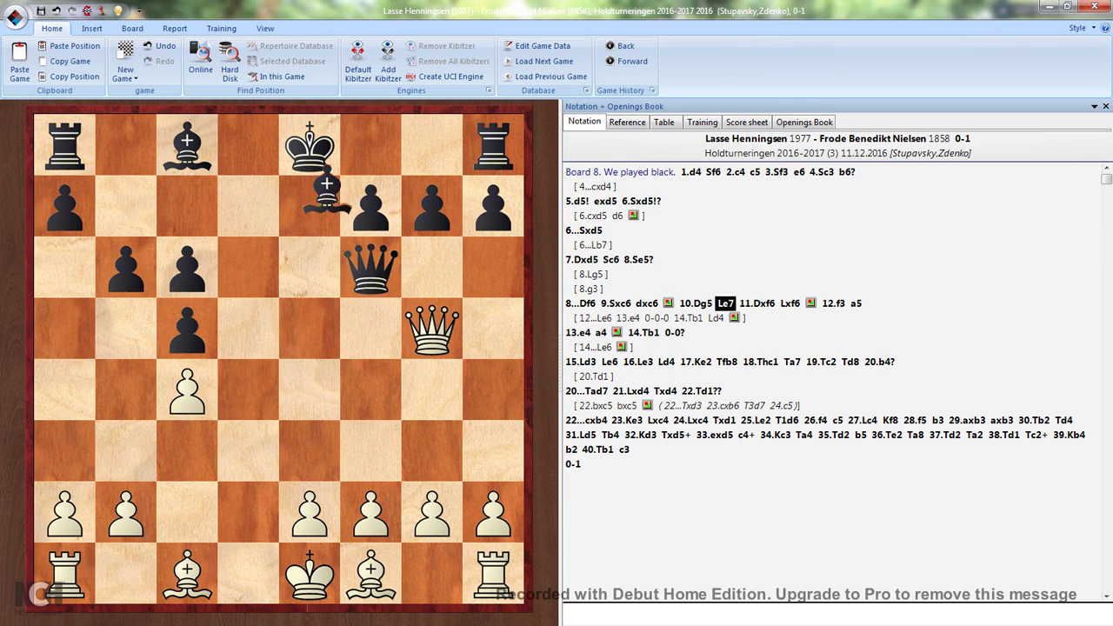
key("Left")
key("Right")
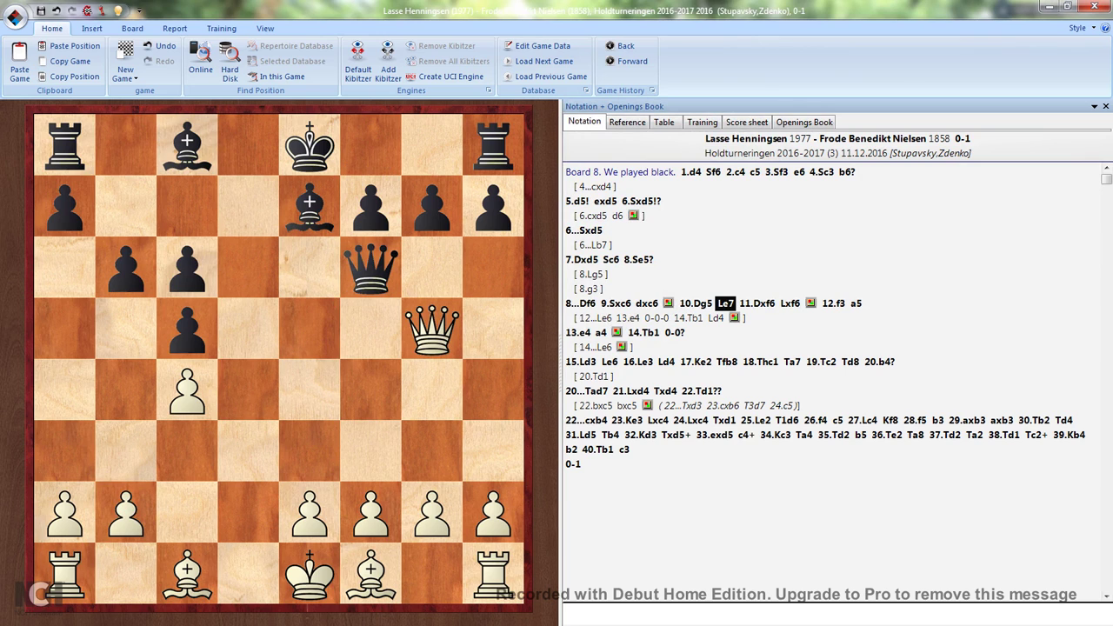
key("Right")
key("Right")
key("Right")
key("Right")
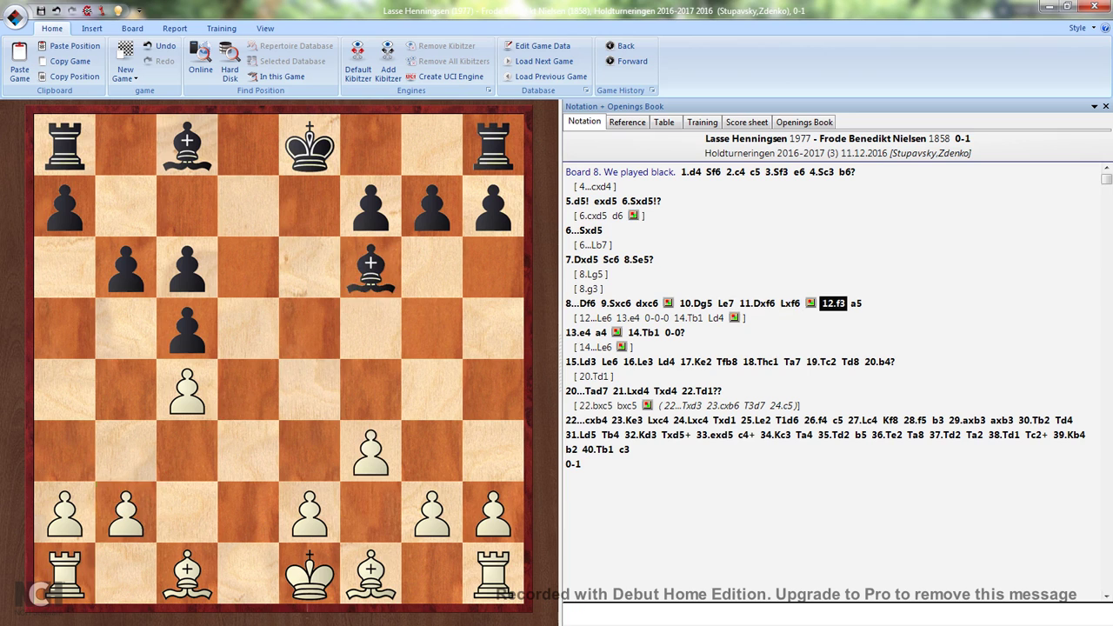
Show the sideline 12...Le6 13.e4 0-0-0 14.Tb1 Ld4 with its arrow.
key("Left")
key("Right")
key("Return")
key("Right")
key("Right")
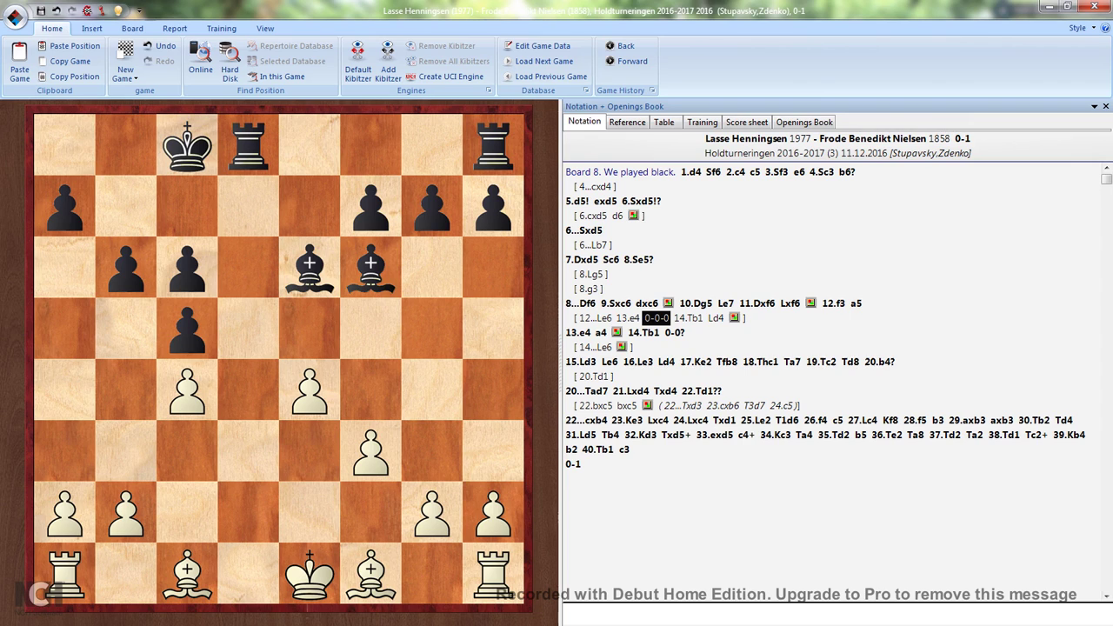
key("Right")
key("Right")
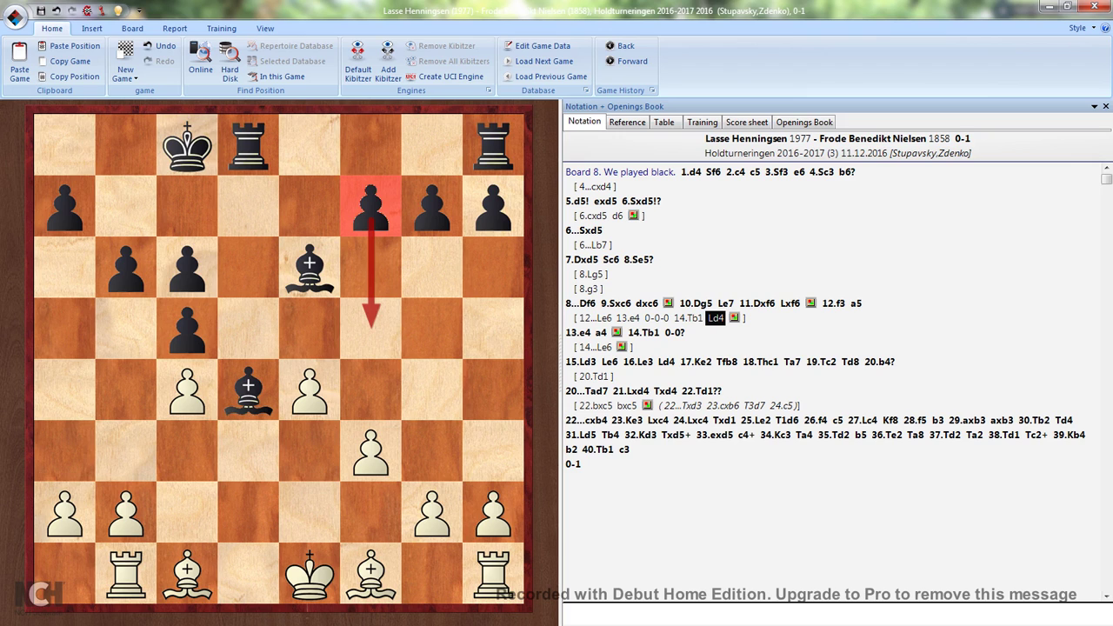
Follow the main line 12...a5 13.e4 a4 14.Tb1 to 14...0-0?
key("Left")
key("Left")
key("Left")
key("Left")
key("Left")
key("Left")
key("Left")
key("Left")
key("Right")
key("Right")
key("Right")
key("Right")
key("Return")
key("Right")
key("Right")
key("Right")
key("Right")
key("Return")
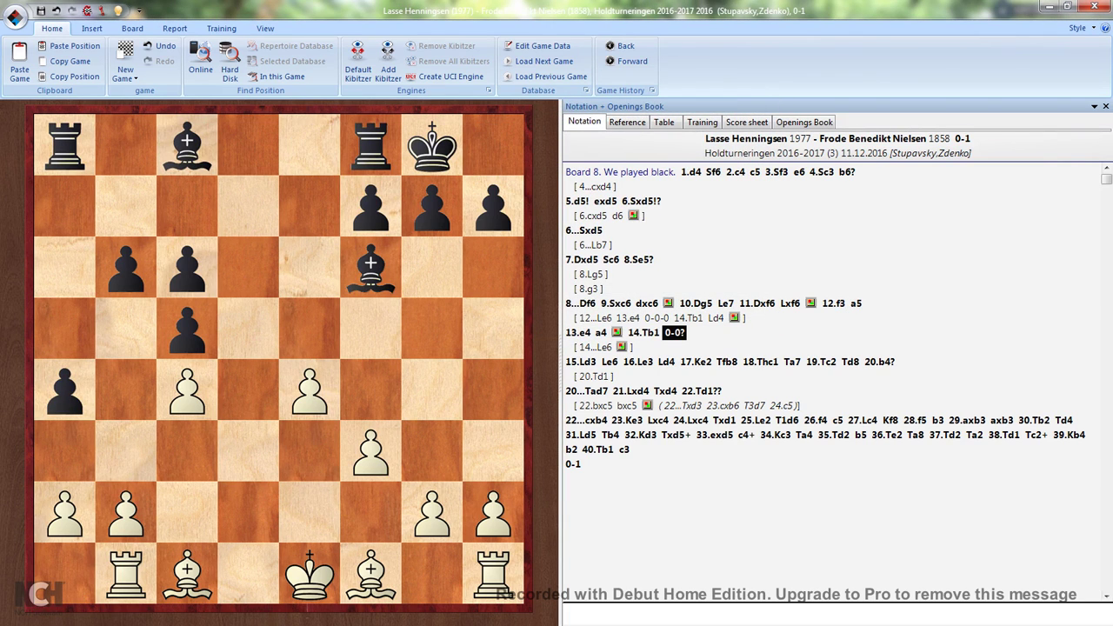
Replay from 14...0-0 15.Ld3 Le6 past 19.Tc2 and 20.b4? to 20...Tad7.
key("Left")
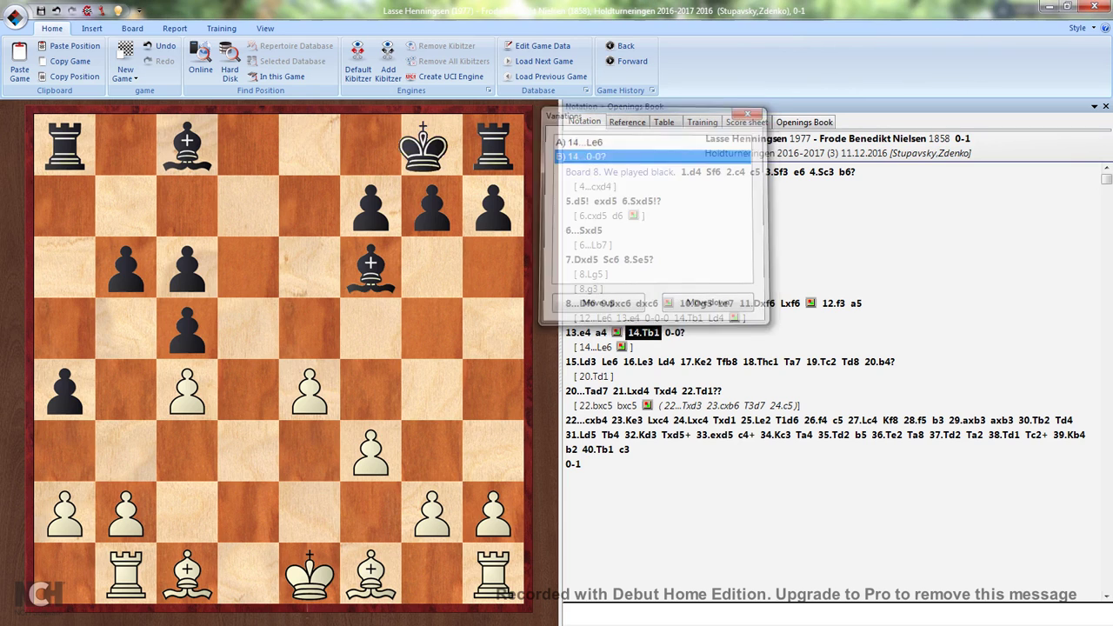
key("Right")
key("Right")
key("Right")
key("Right")
key("Right")
key("Right")
key("Right")
key("Right")
key("Right")
key("Right")
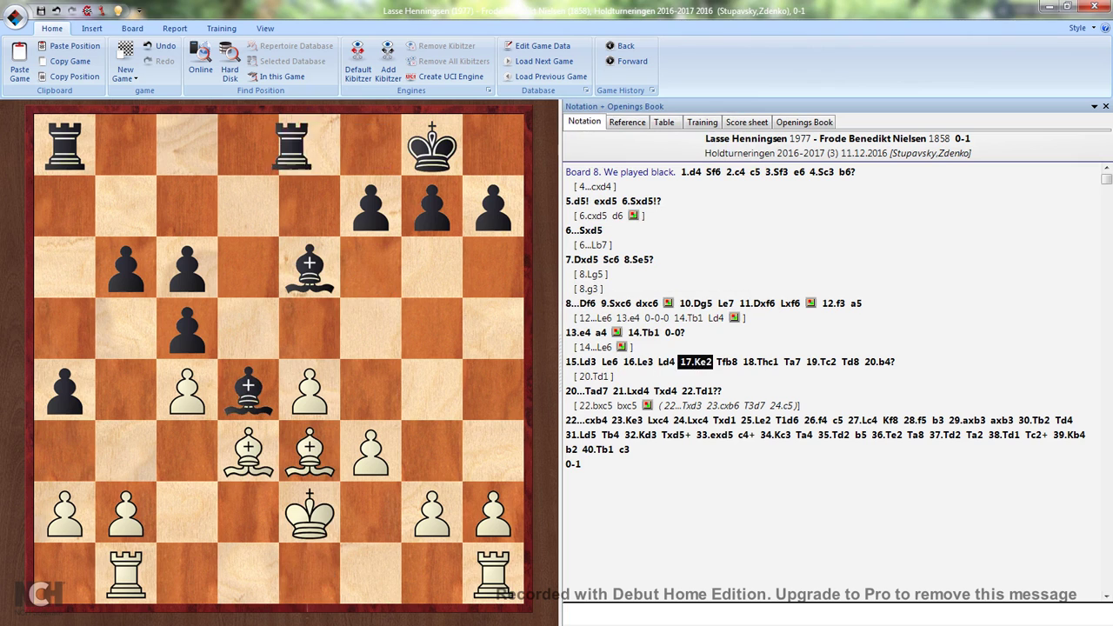
key("Right")
key("Right")
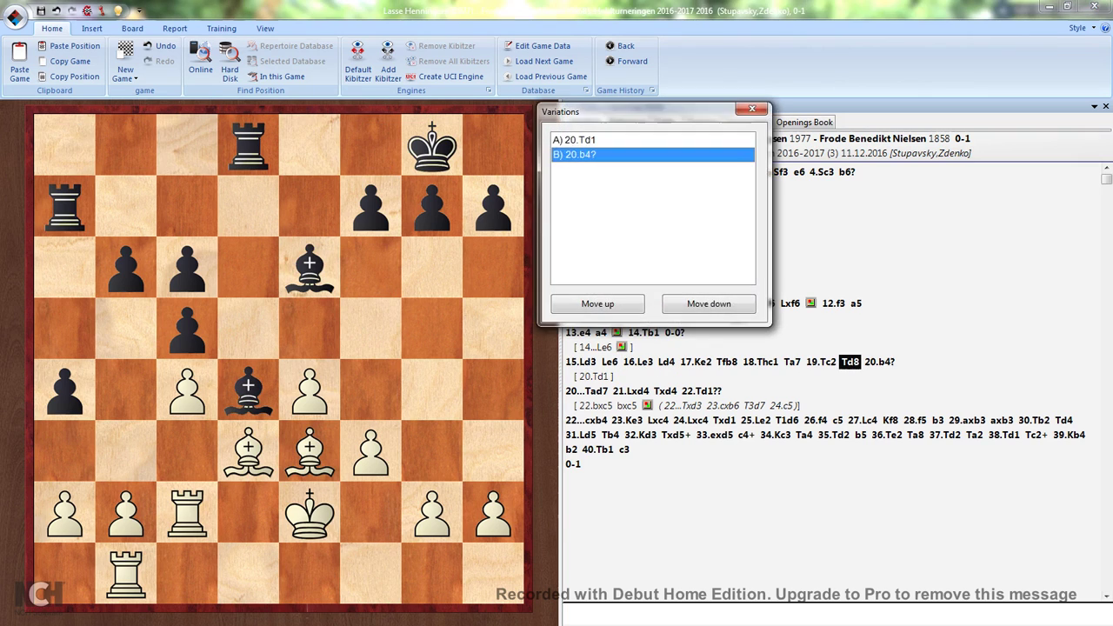
key("Return")
key("Right")
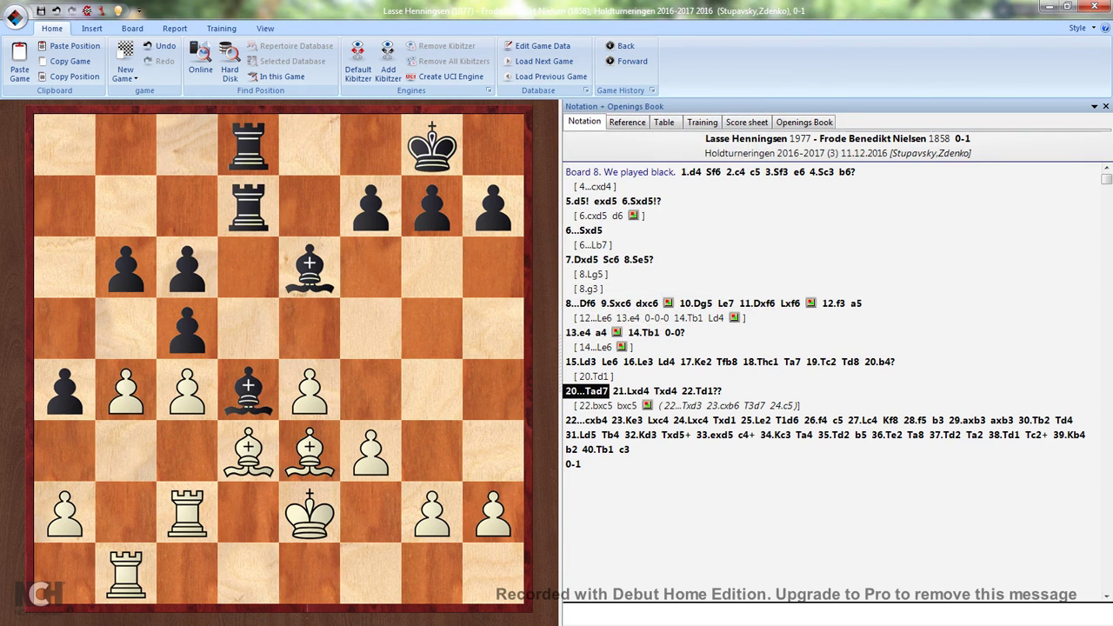